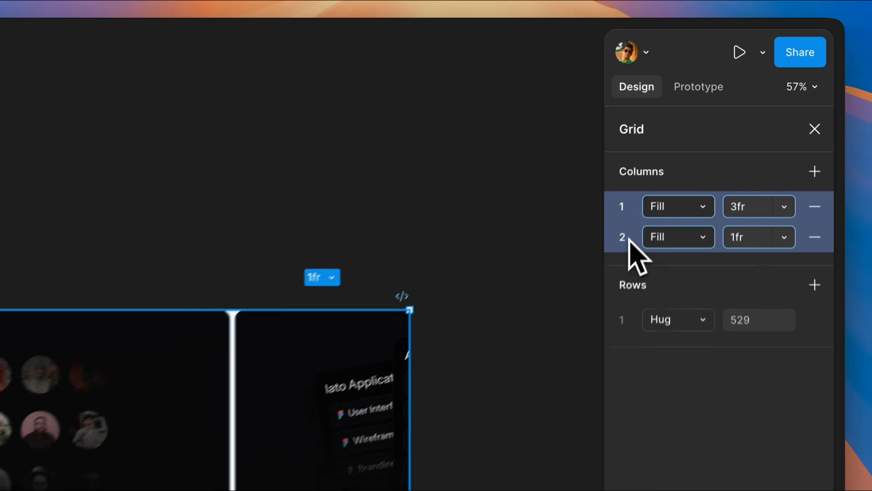
- Set both columns of the grid to hug their contents
click(696, 227)
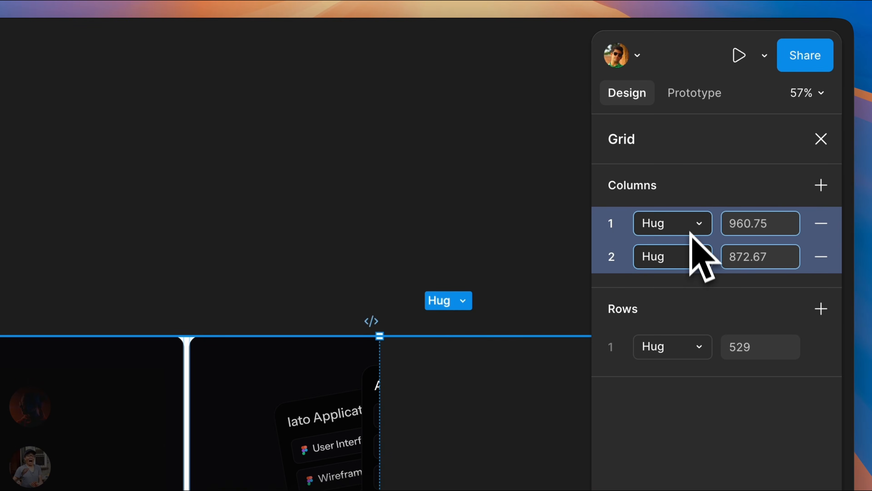
click(691, 233)
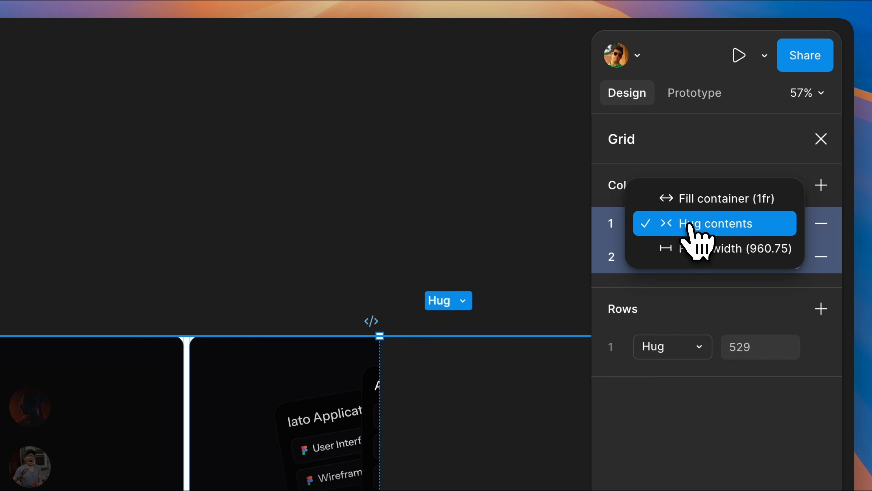
click(695, 248)
click(692, 235)
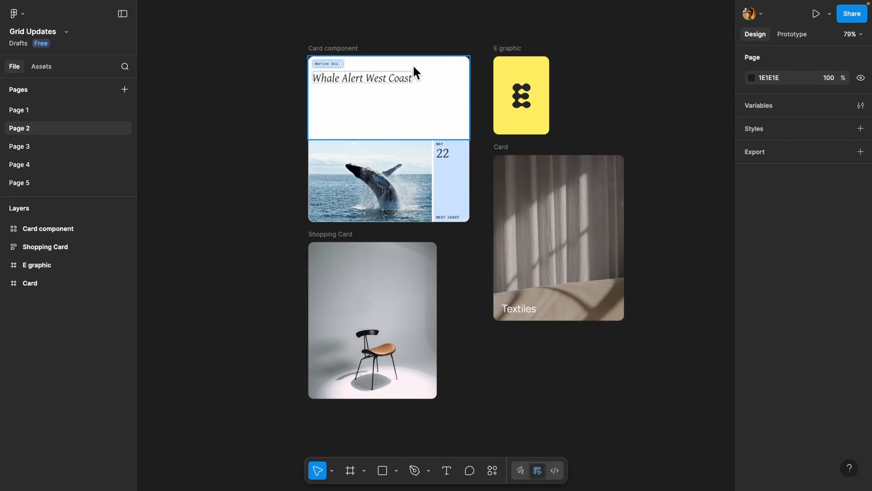
- Draw a frame about 658 by 644 on the empty canvas beside the cards and apply grid auto layout to it
scroll(580, 99, right, 5)
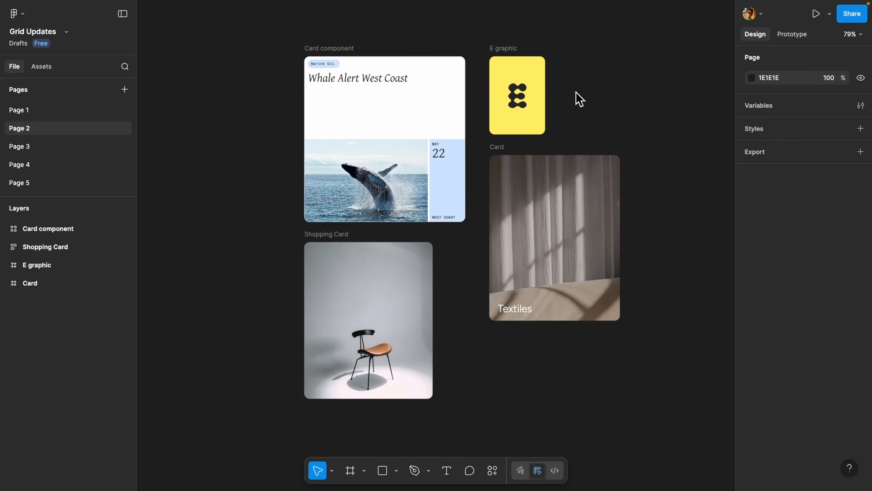
key(f)
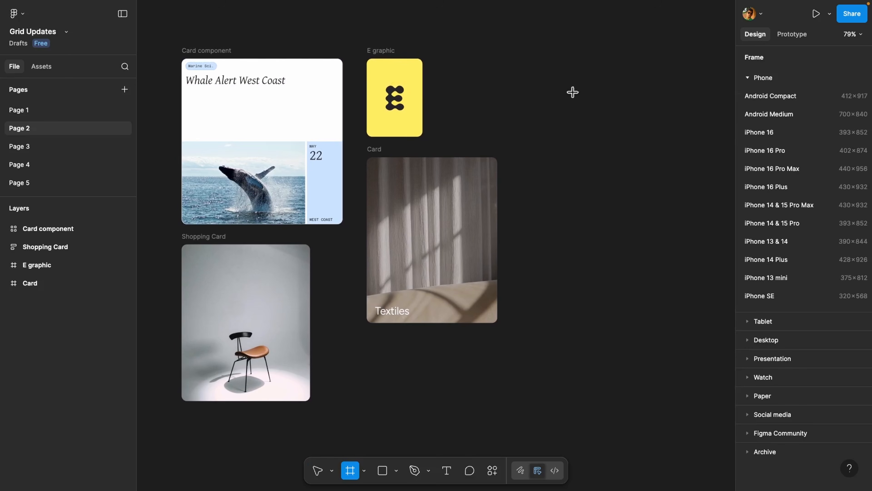
scroll(574, 89, right, 3)
drag(487, 61, 696, 346)
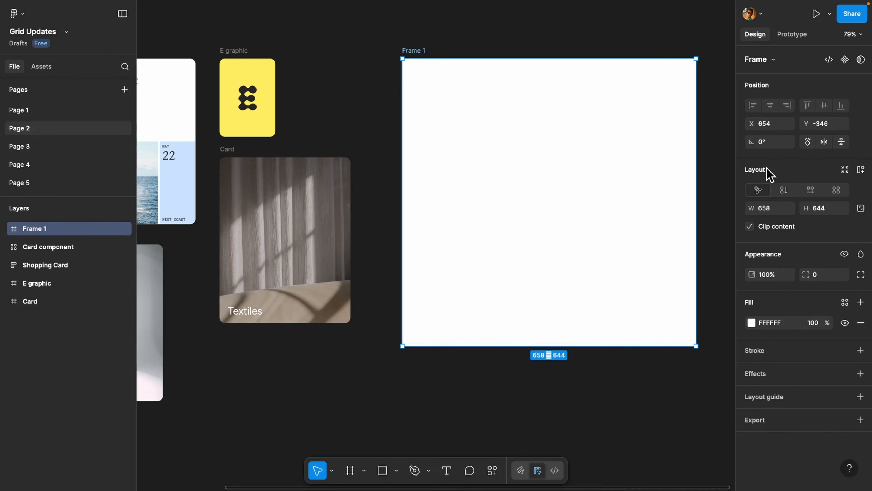
click(837, 191)
- Select the four cards and move them together into the new grid frame
scroll(486, 152, left, 5)
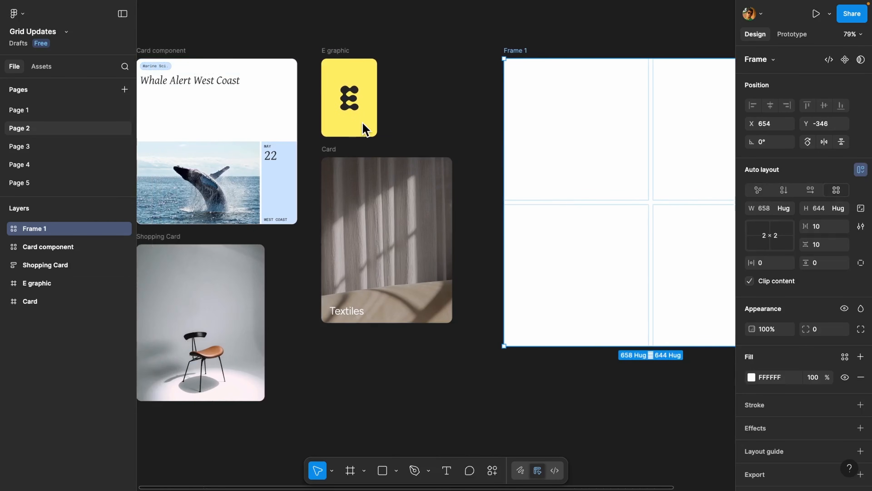
scroll(712, 125, right, 4)
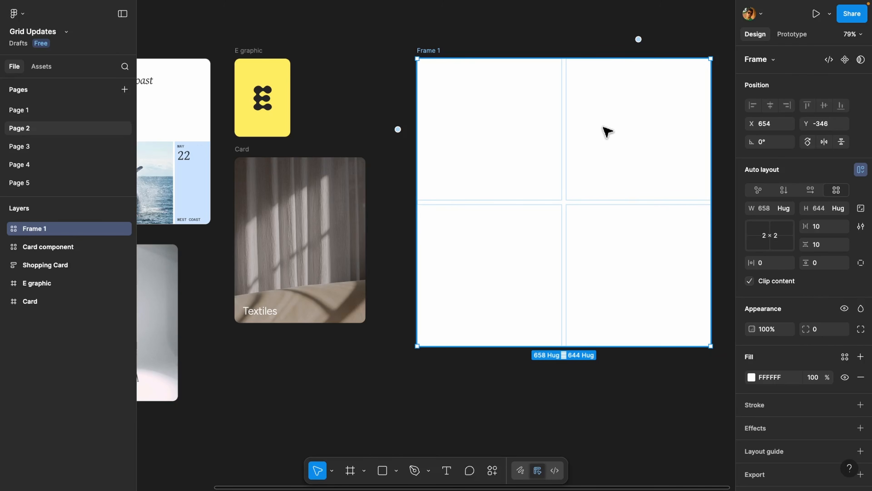
scroll(346, 82, left, 5)
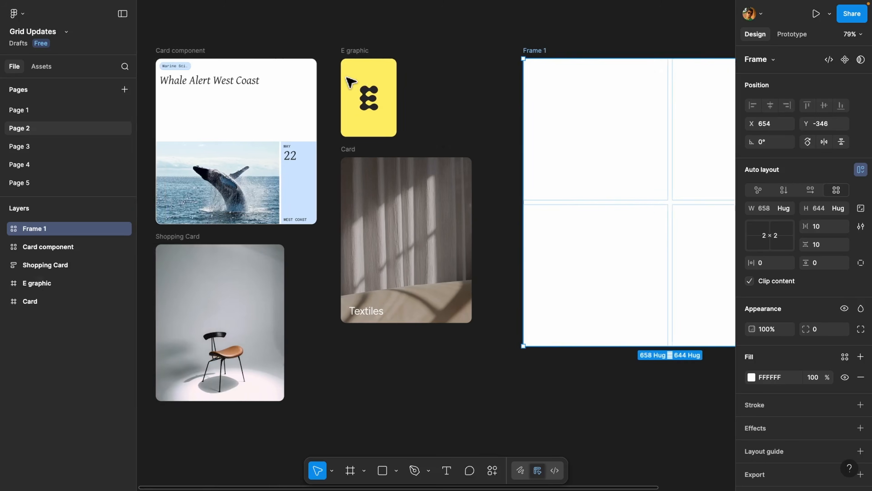
scroll(508, 101, down, 2)
drag(203, 39, 494, 323)
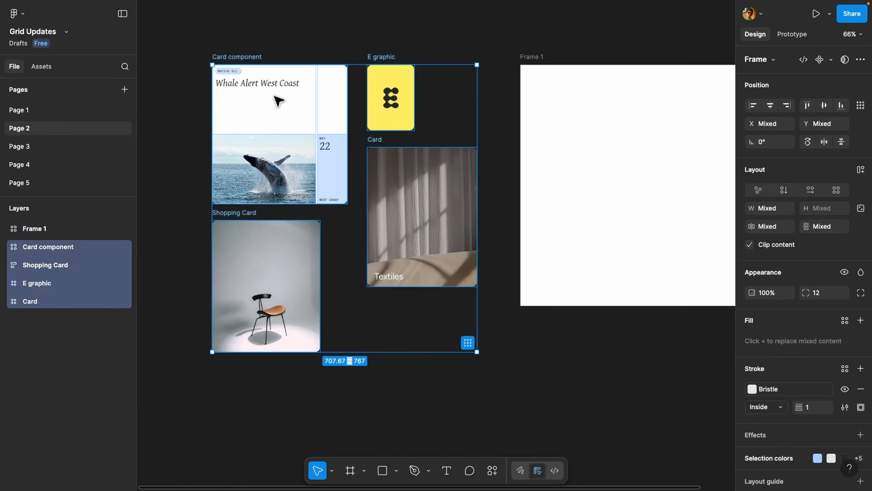
drag(251, 112, 564, 111)
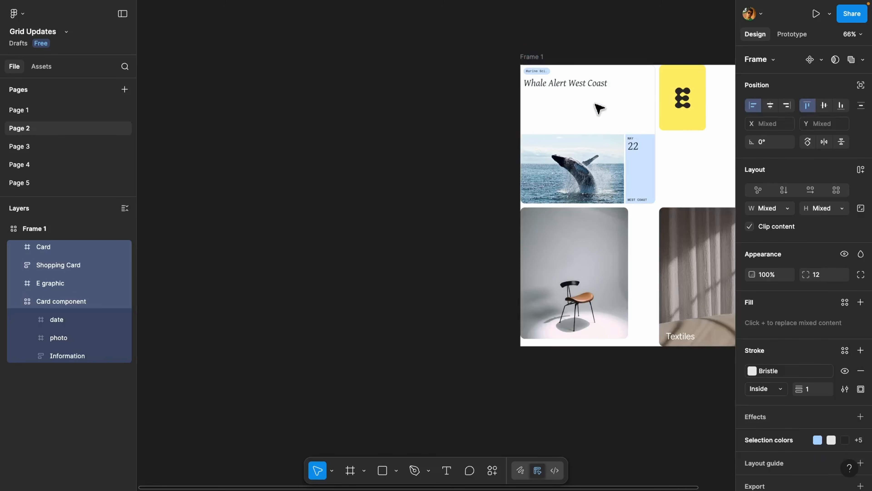
scroll(597, 110, right, 5)
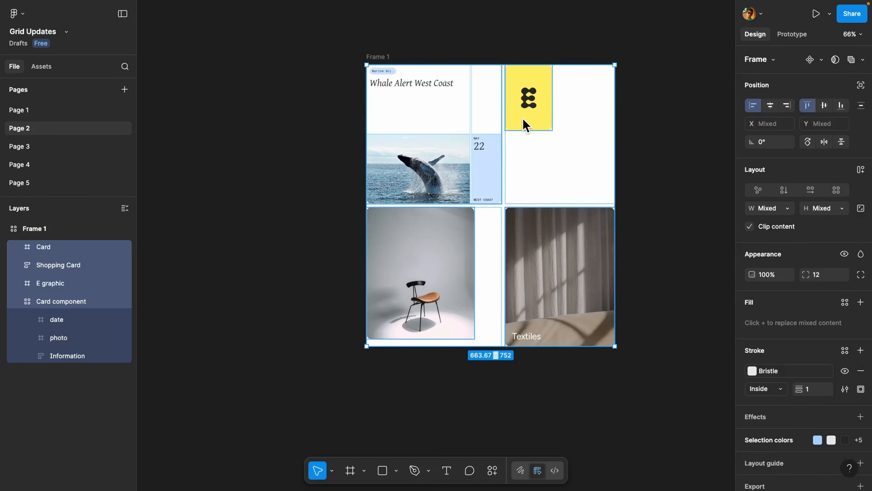
- Examine the sizing options of both columns in Frame 1 and the cards placed in its top row
click(384, 57)
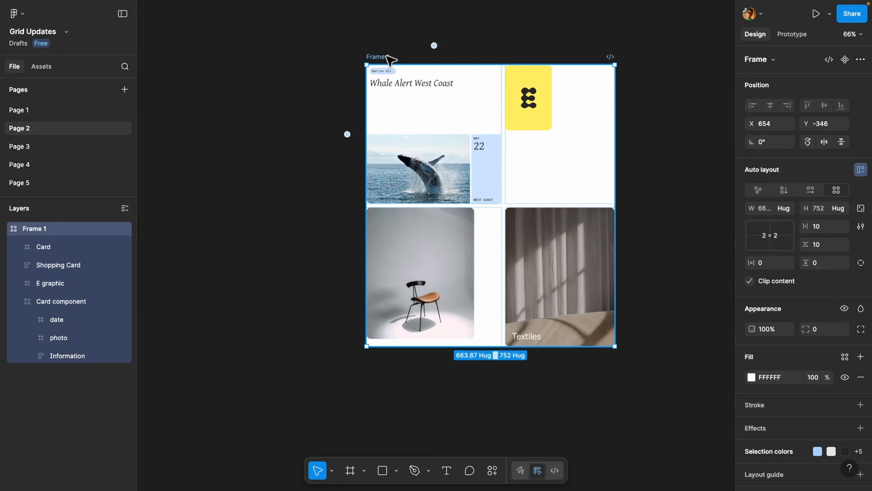
click(429, 49)
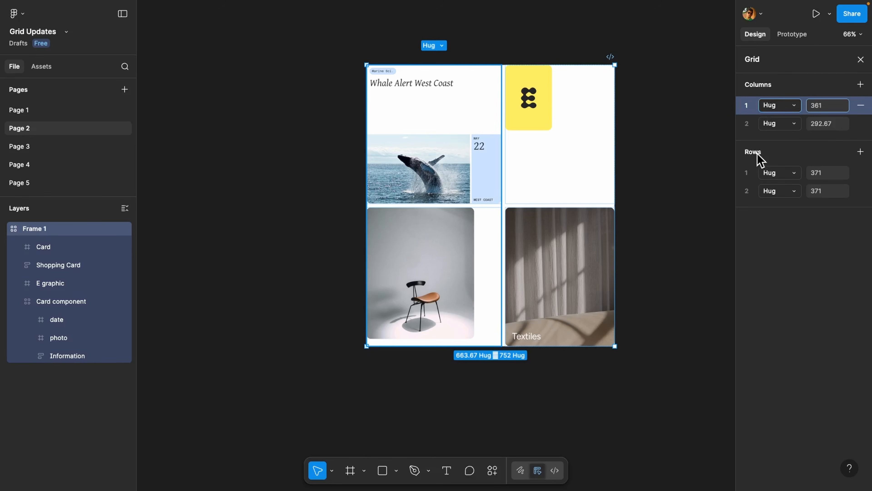
shift+click(755, 124)
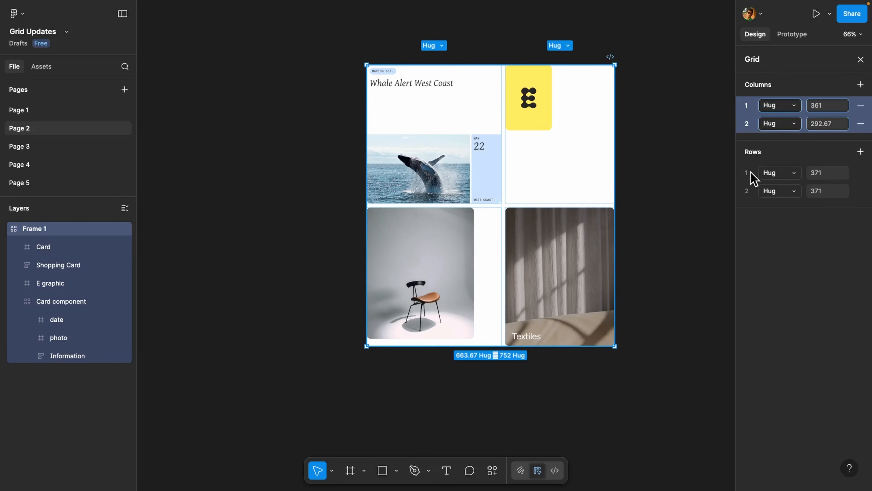
click(780, 108)
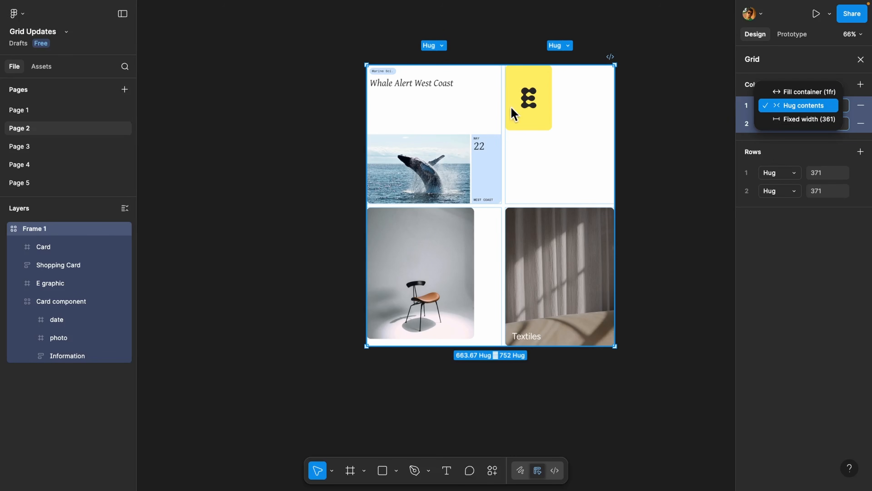
click(813, 114)
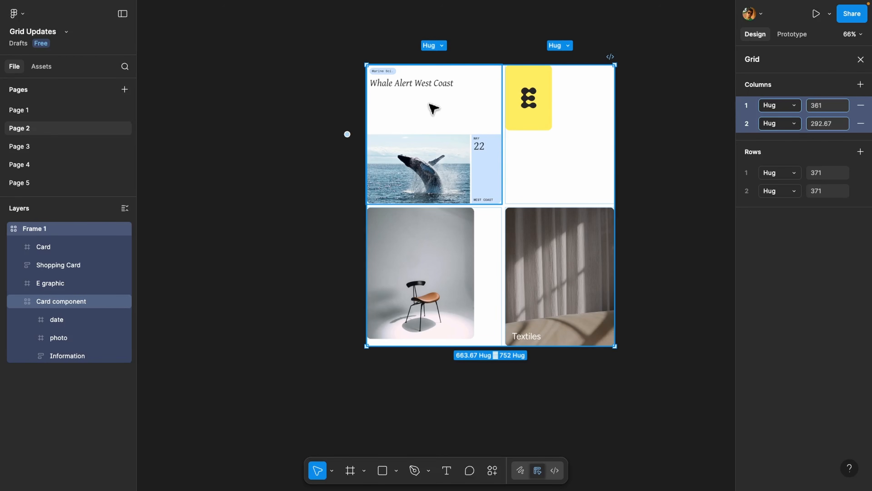
click(431, 114)
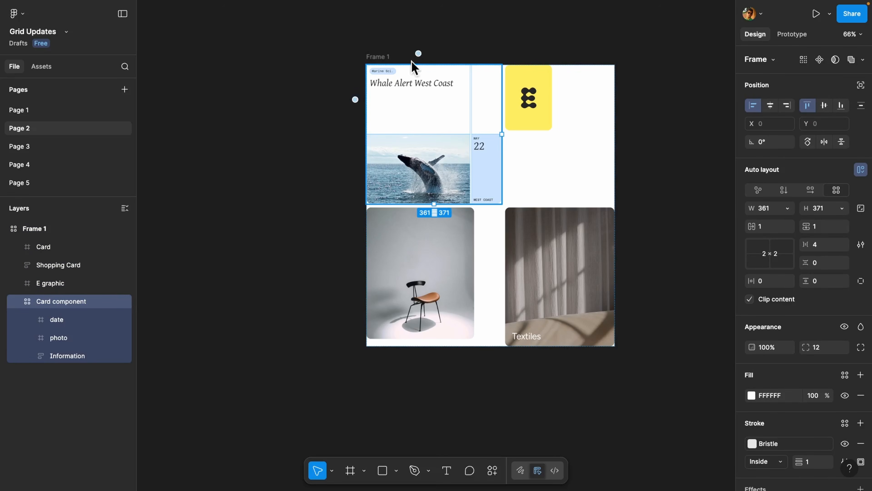
click(530, 105)
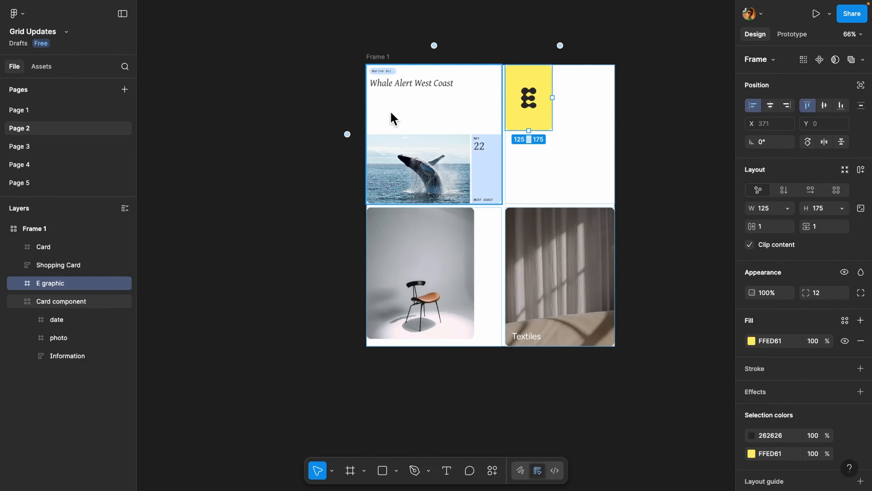
- Enlarge Frame 1 to about 782 by 827, making it bigger than its grid content
click(379, 59)
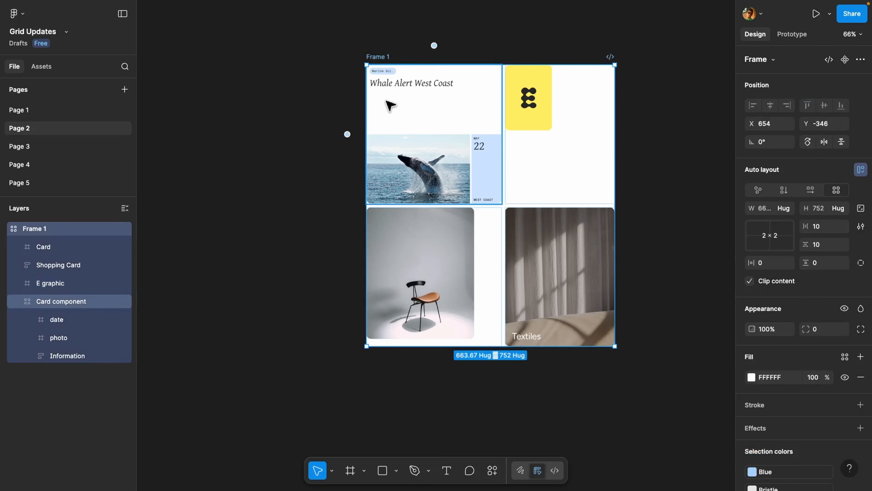
drag(615, 346, 658, 373)
scroll(615, 248, right, 2)
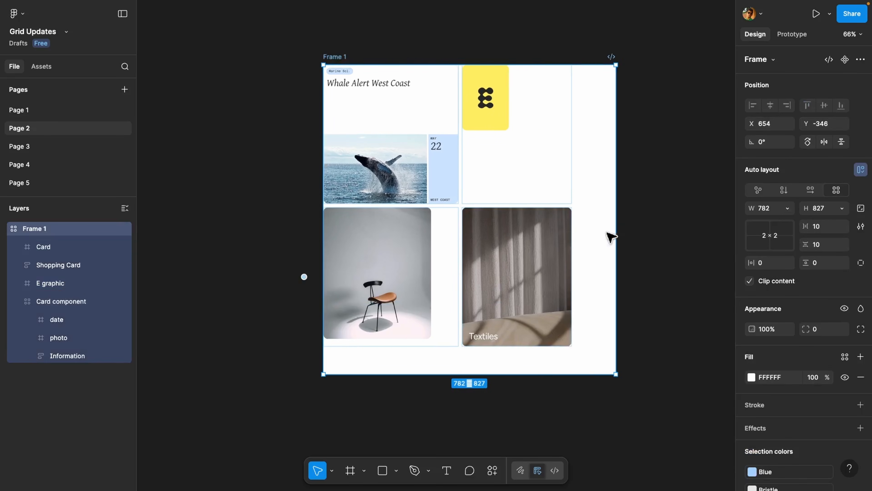
scroll(611, 238, right, 2)
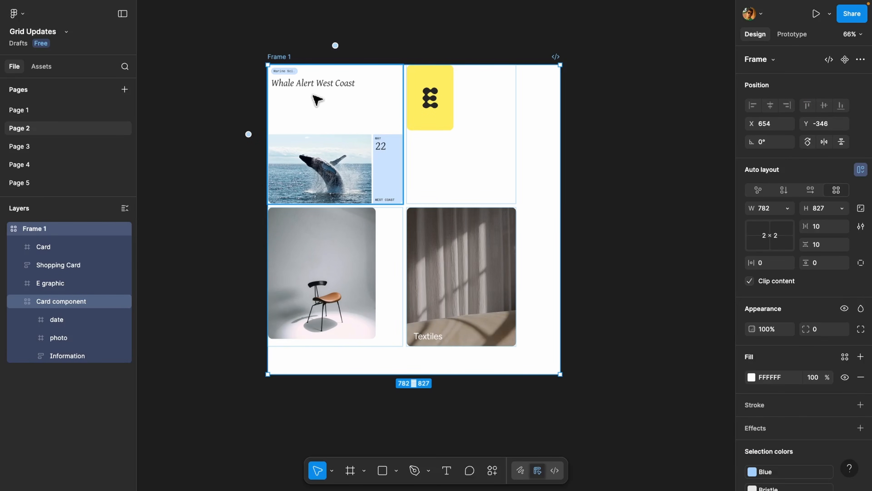
click(326, 31)
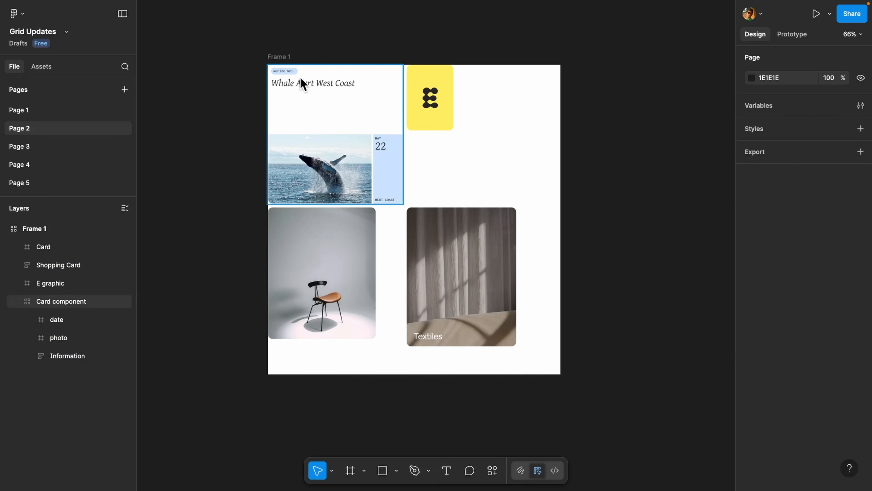
- Set both columns of Frame 1's grid to fill the container at 1fr each
click(283, 57)
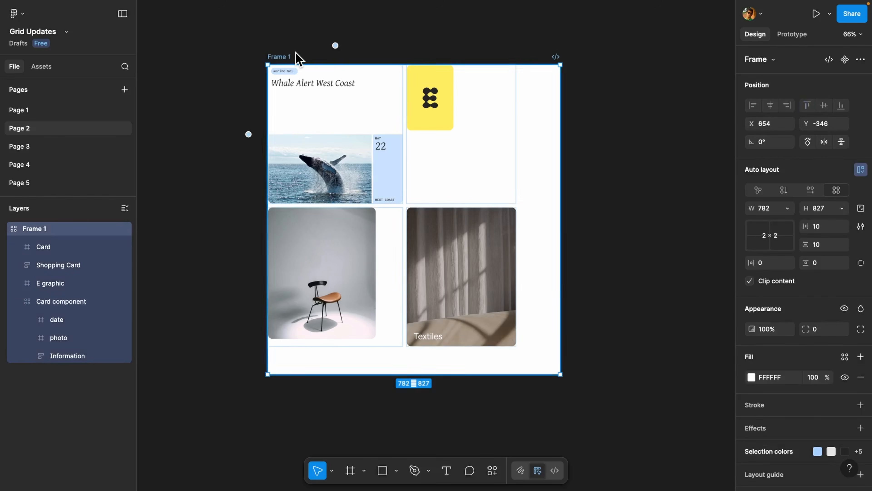
click(333, 45)
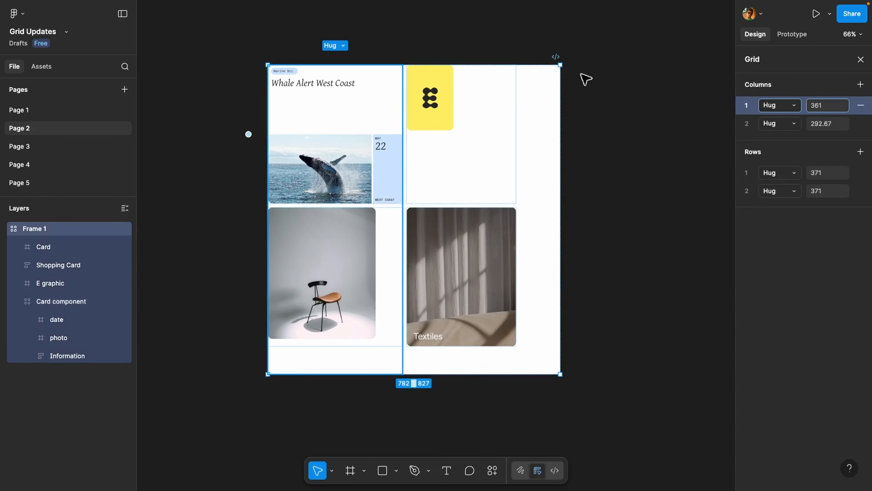
click(796, 106)
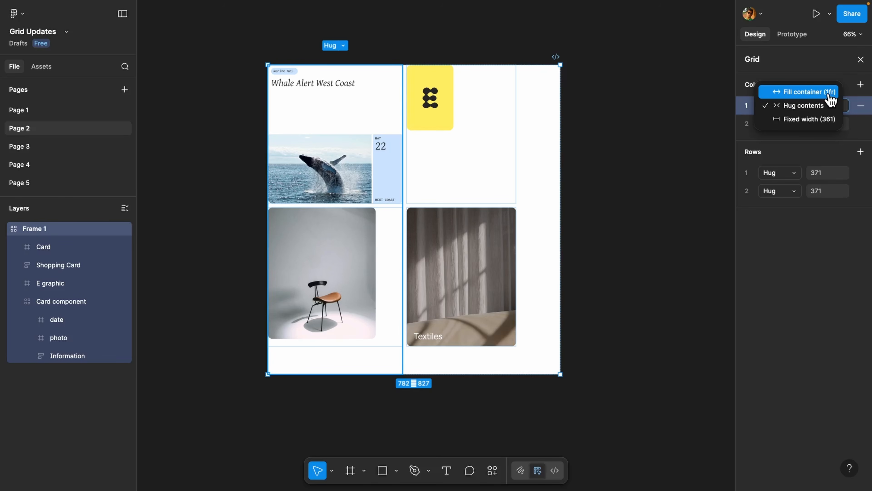
click(797, 99)
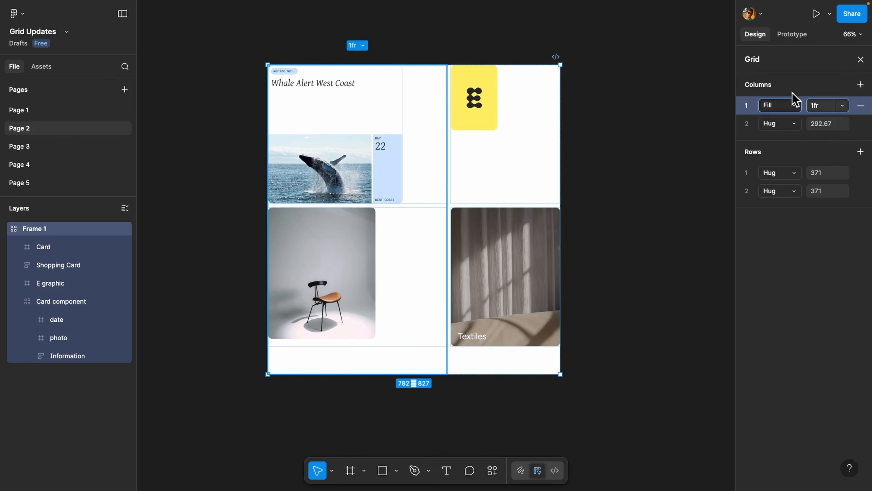
click(789, 124)
click(796, 110)
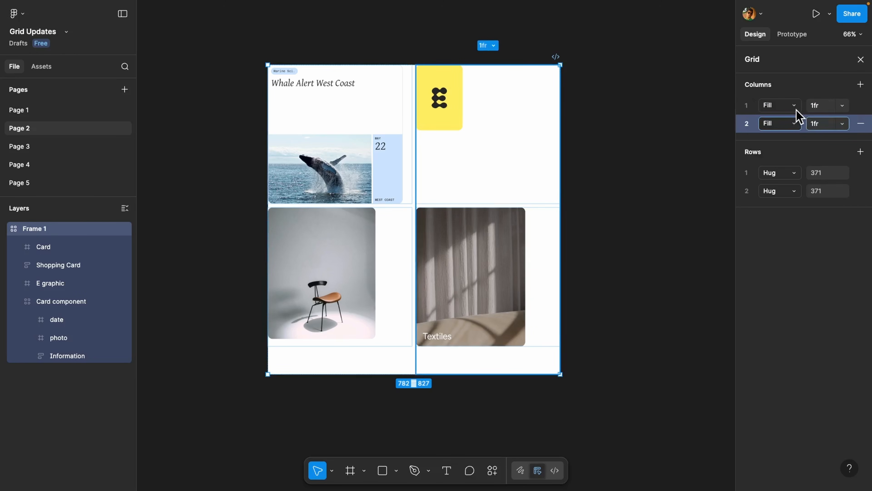
- Set both rows of the grid to fill the container at 1fr each
click(788, 175)
click(794, 161)
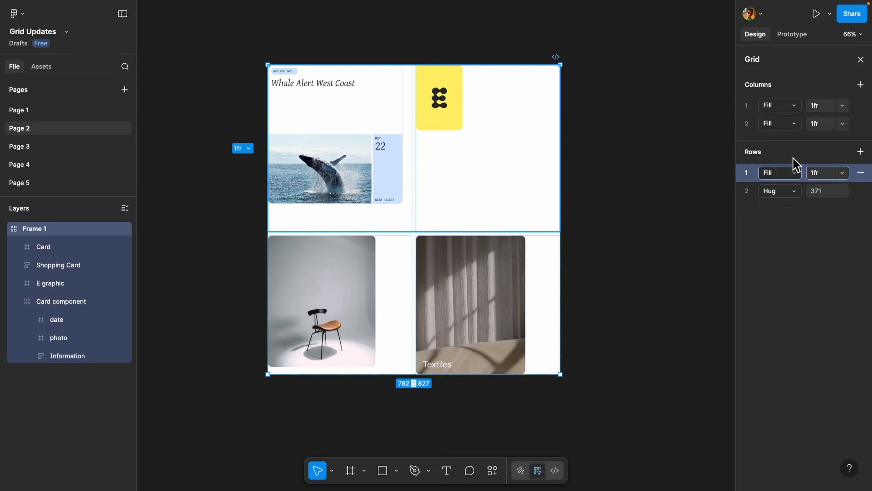
click(792, 188)
click(791, 179)
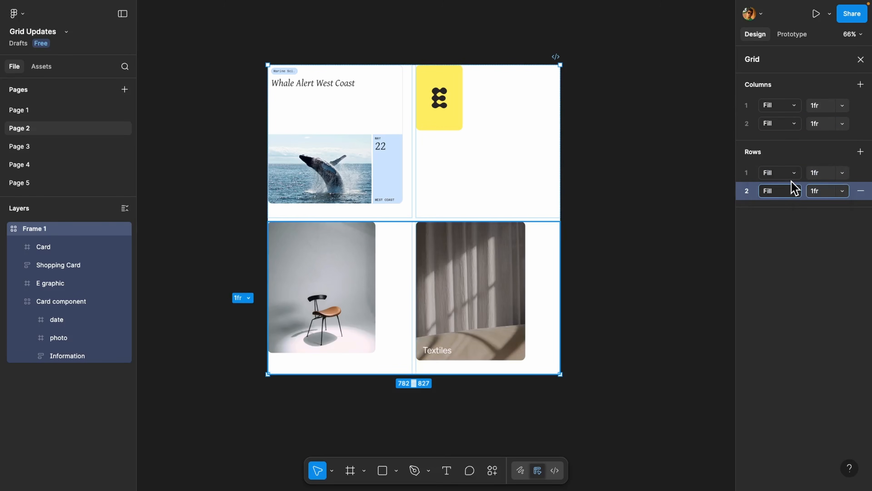
- Select all four cards in the grid and set their width to fill the container
click(332, 105)
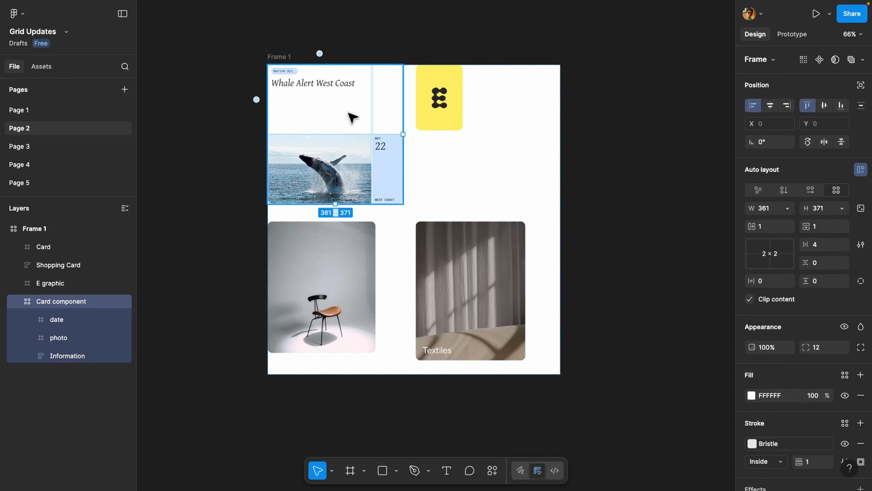
shift+click(449, 108)
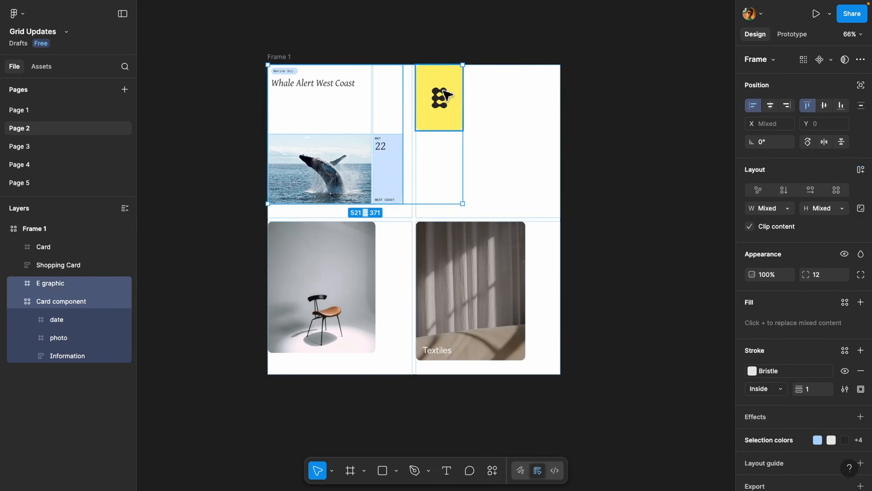
shift+click(353, 243)
shift+click(453, 250)
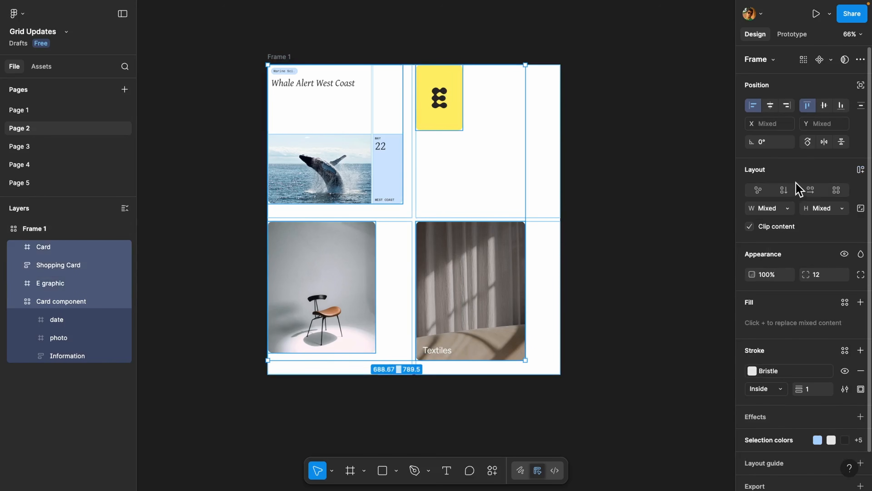
scroll(777, 206, down, 2)
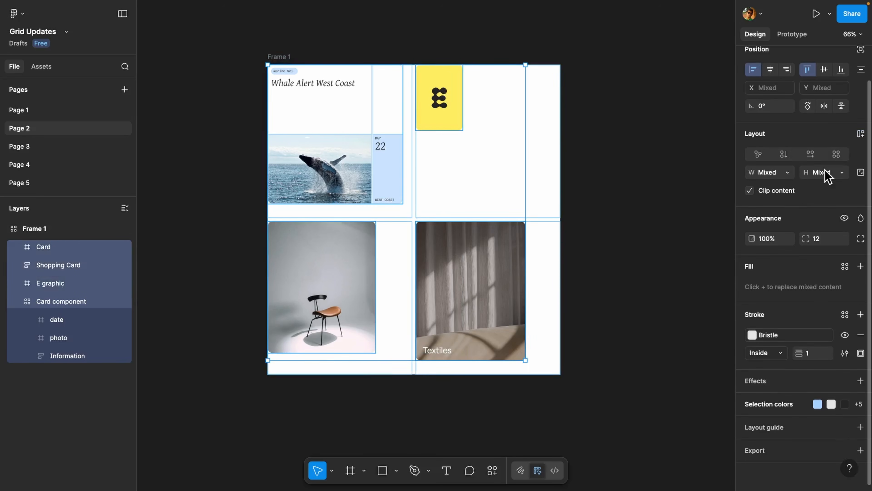
click(789, 173)
click(770, 201)
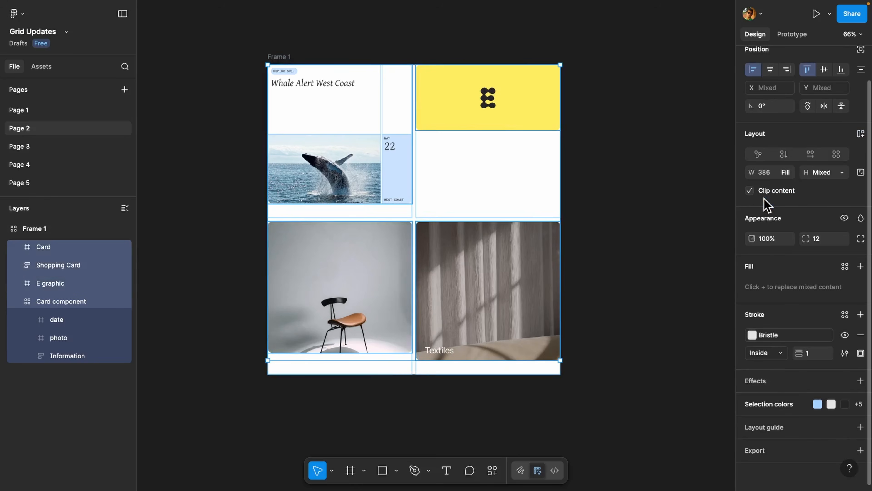
- Set the height of the four selected cards to fill the container and enlarge Frame 1 to about 928 by 858
click(843, 174)
click(836, 196)
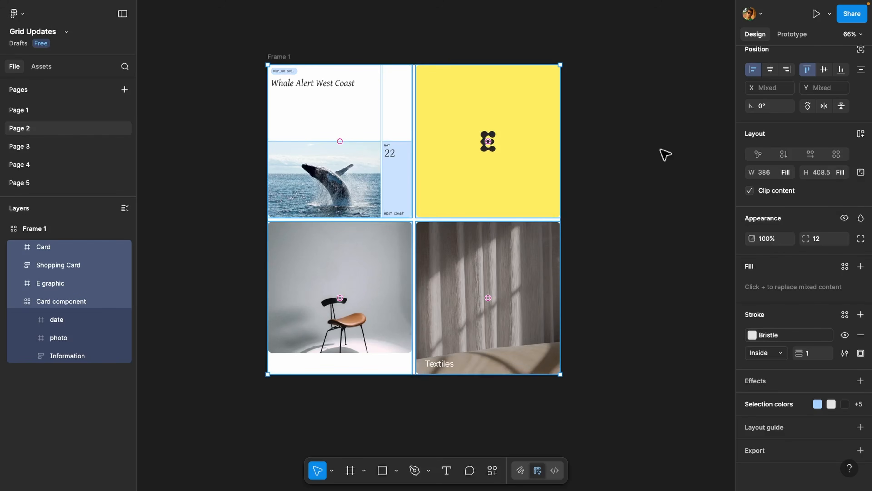
key(Escape)
drag(561, 374, 616, 385)
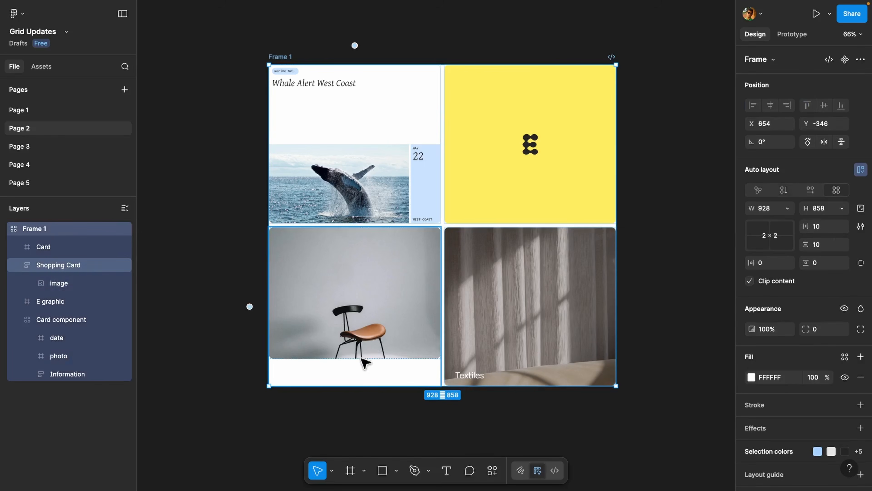
- Set the height of the chair image inside the Shopping Card to fill its container
click(75, 280)
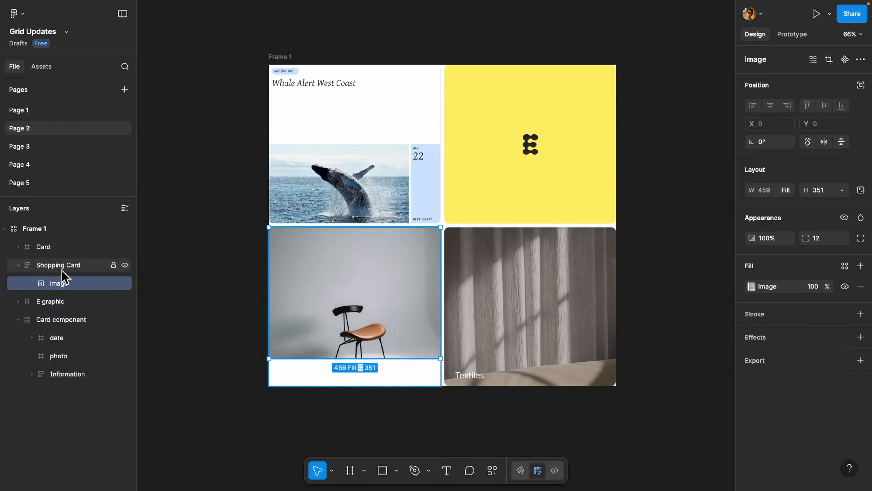
click(842, 191)
click(838, 200)
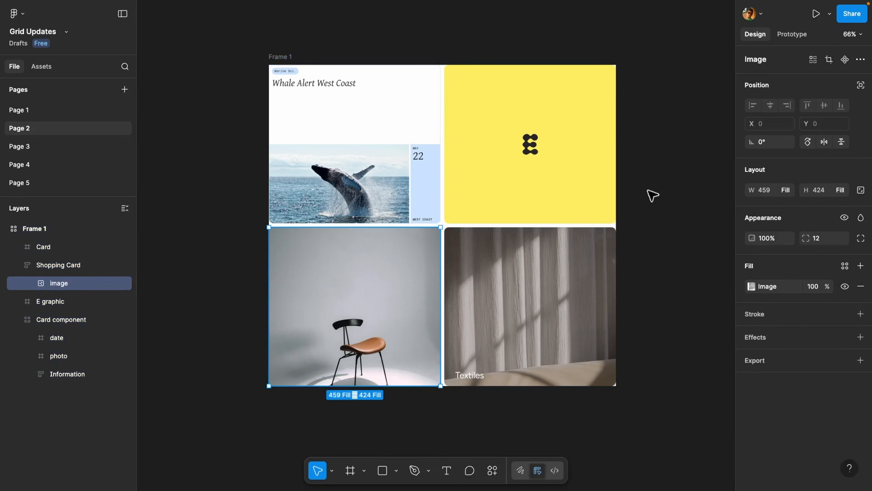
- Resize Frame 1 to about 902 by 882 and set its horizontal and vertical padding to 24
click(272, 57)
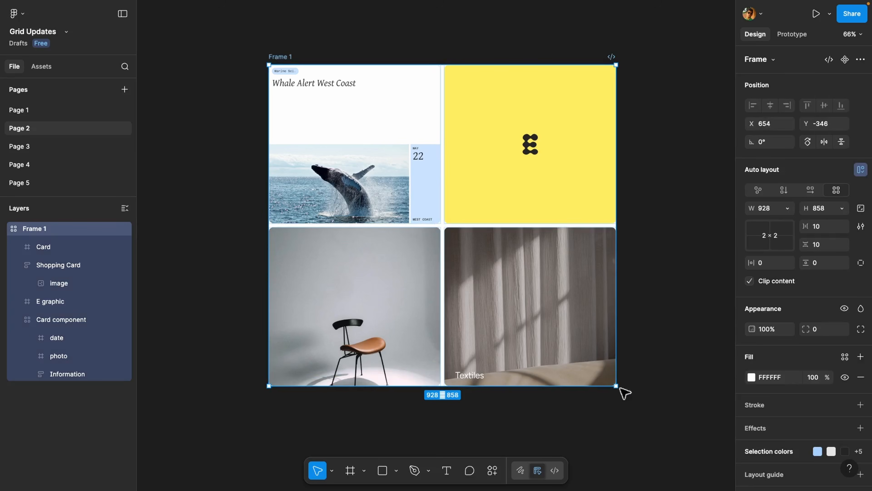
mouse_move(614, 387)
mouse_down()
mouse_move(590, 378)
mouse_move(607, 395)
mouse_up()
click(772, 266)
key(Return)
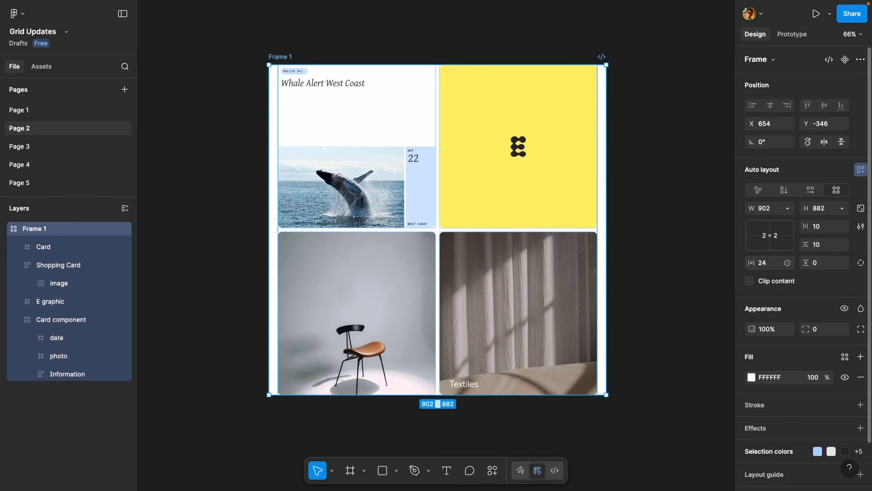
click(827, 267)
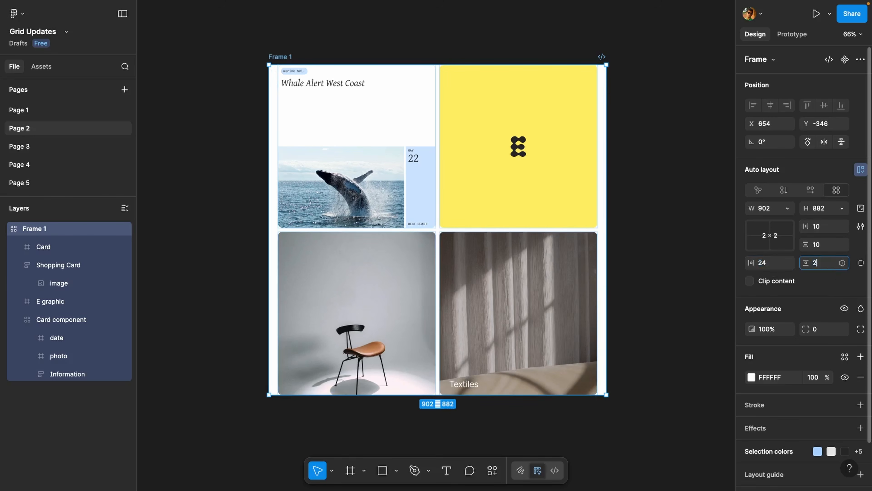
key(Return)
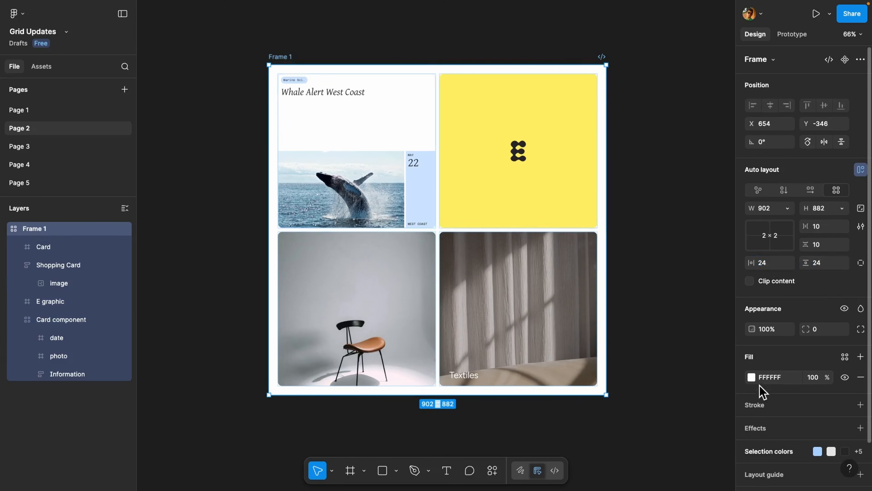
- Change Frame 1's fill colour to the light grey D4D4D4
click(751, 377)
drag(609, 247, 608, 268)
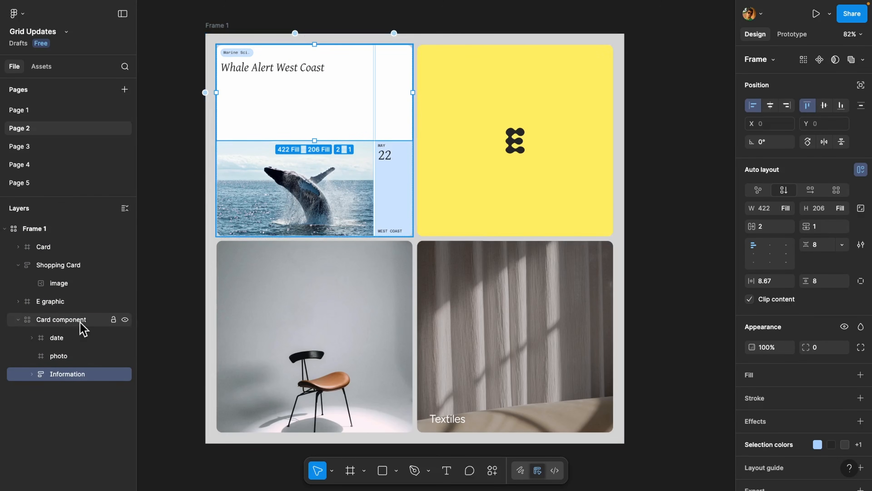
- Try duplicating the Information layer inside the Card component, and remove the copy
click(69, 320)
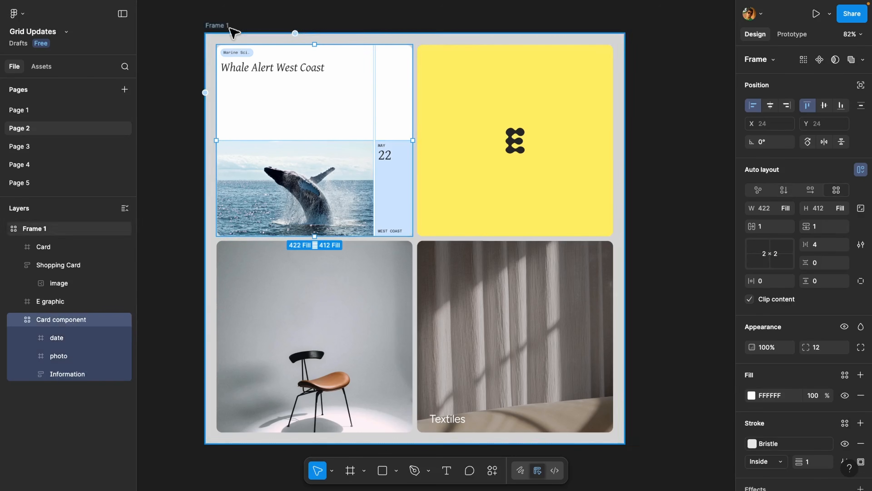
click(56, 375)
key(ctrl+d)
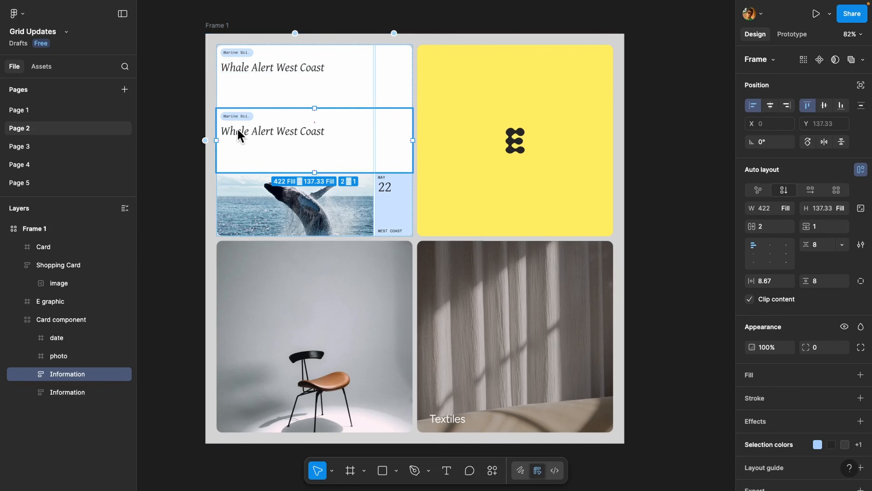
mouse_move(202, 143)
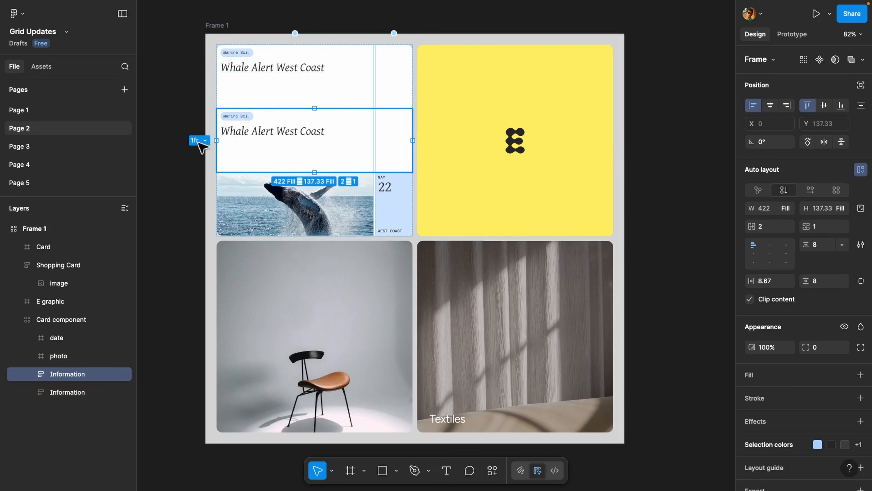
key(Delete)
- Set the first row of Frame 1's grid to hug its contents and select the Information layer in the whale card
click(221, 26)
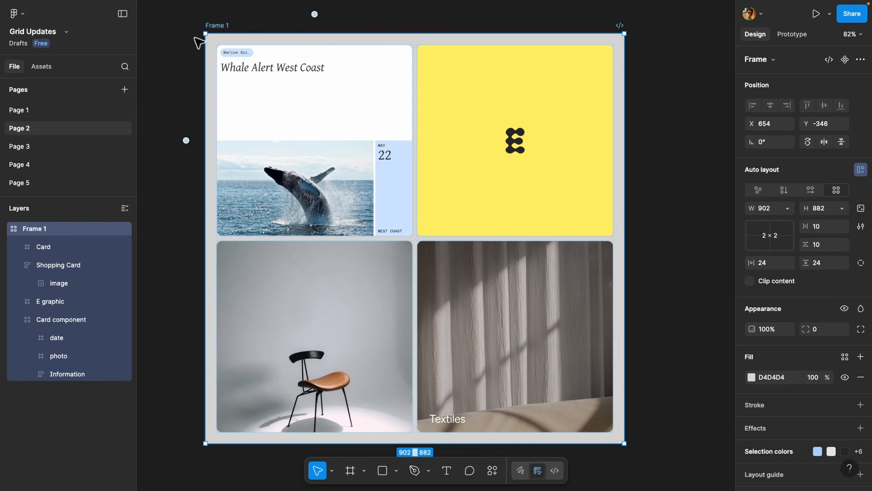
click(186, 140)
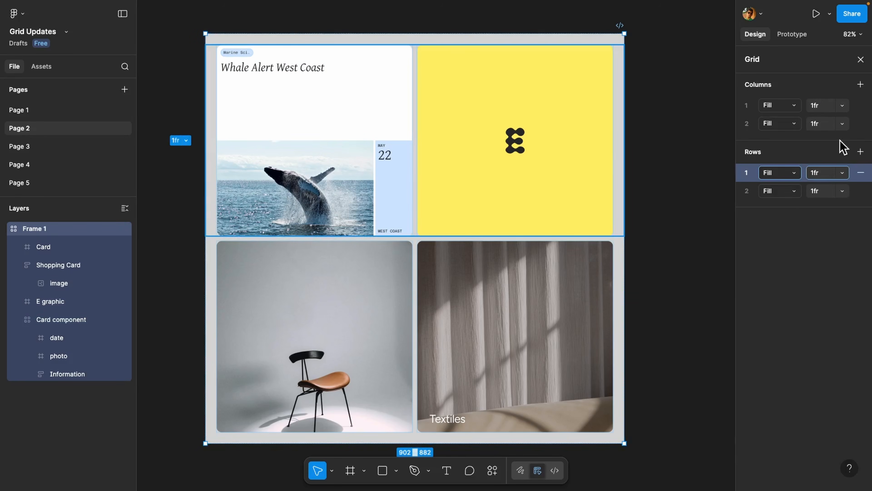
click(779, 174)
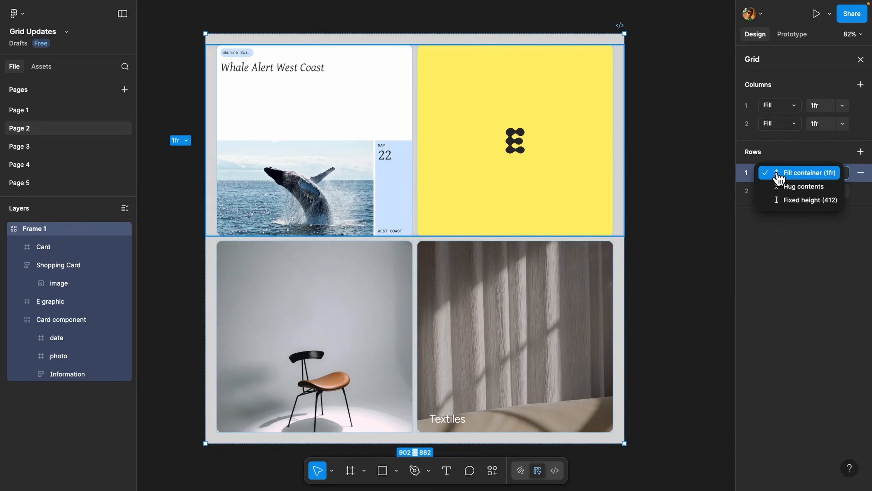
click(786, 187)
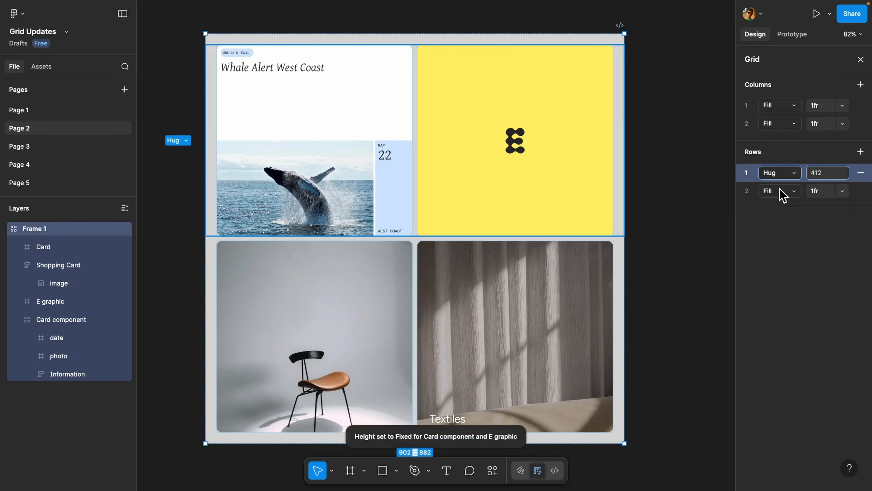
double_click(343, 110)
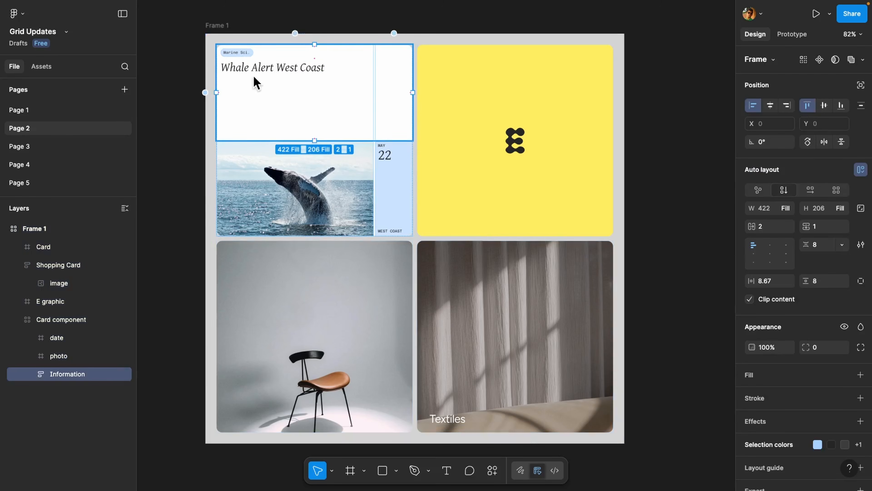
key(ctrl+d)
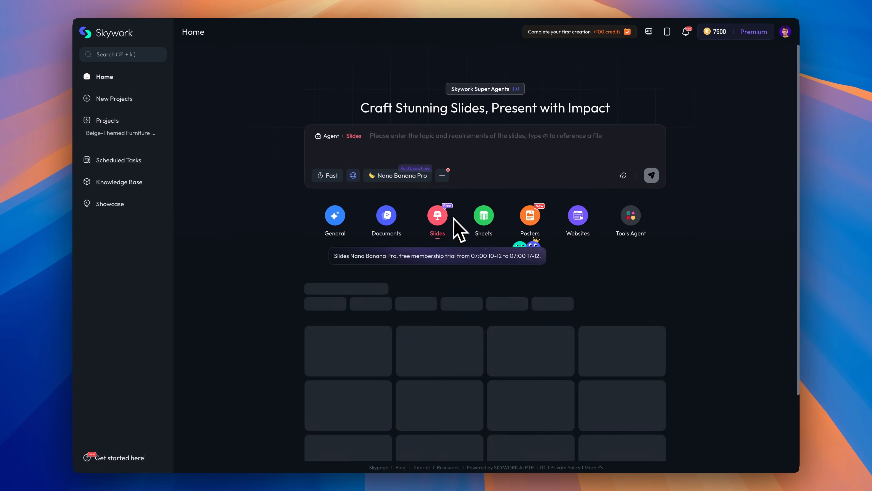
- Switch to Skywork and look through the templates and examples offered for slides, sheets and websites
scroll(460, 241, down, 5)
scroll(456, 250, up, 5)
click(484, 222)
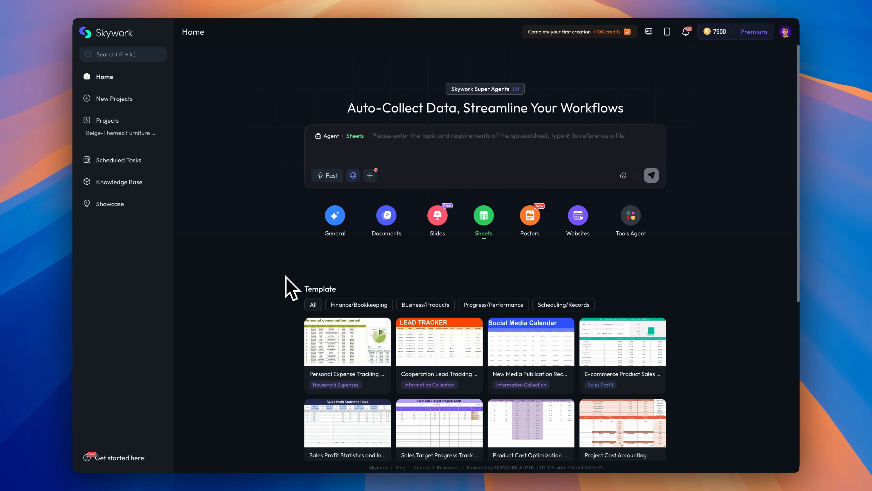
click(577, 217)
scroll(265, 330, down, 6)
scroll(264, 330, down, 4)
scroll(259, 327, up, 12)
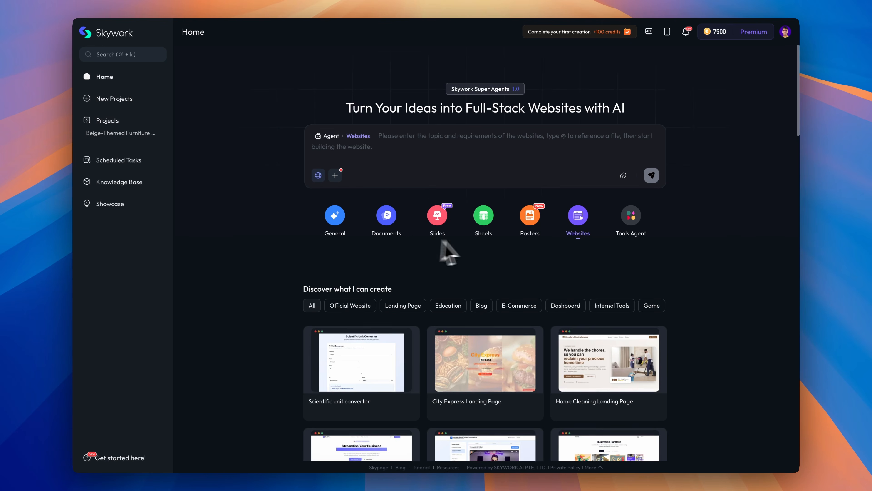
- Choose the Posters agent and look through its showcase of example posters
click(531, 220)
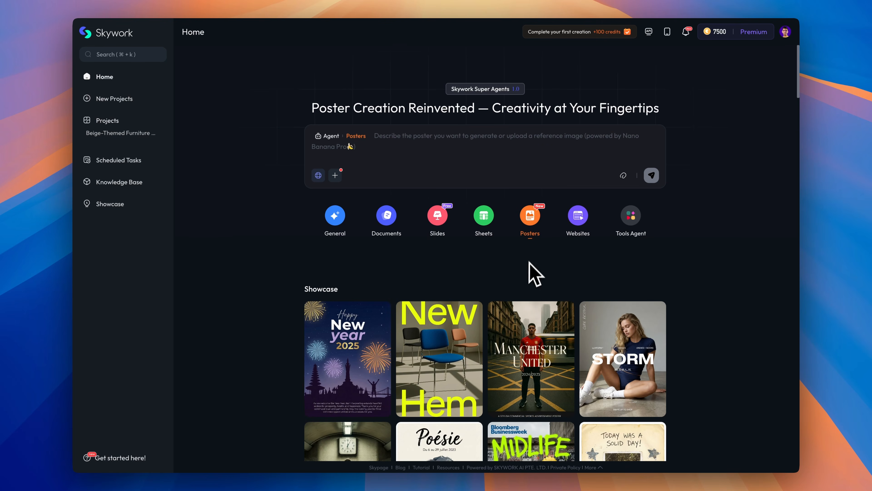
scroll(536, 273, down, 4)
scroll(481, 266, down, 10)
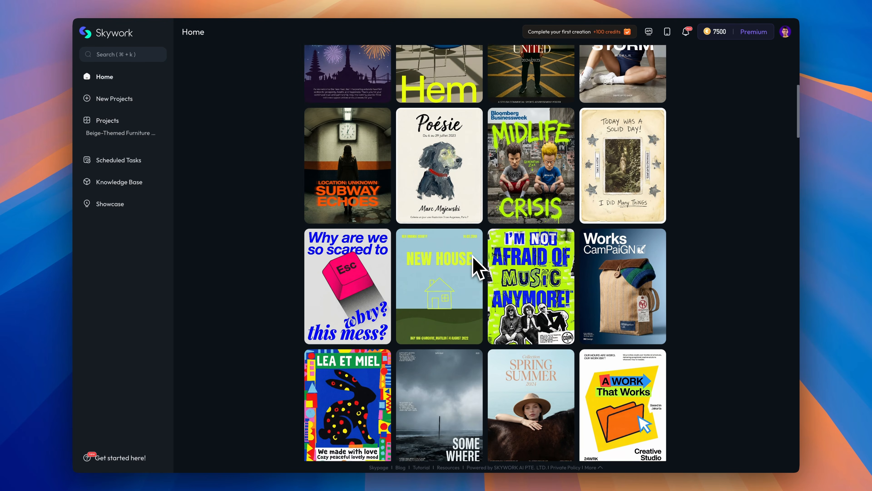
scroll(478, 268, down, 5)
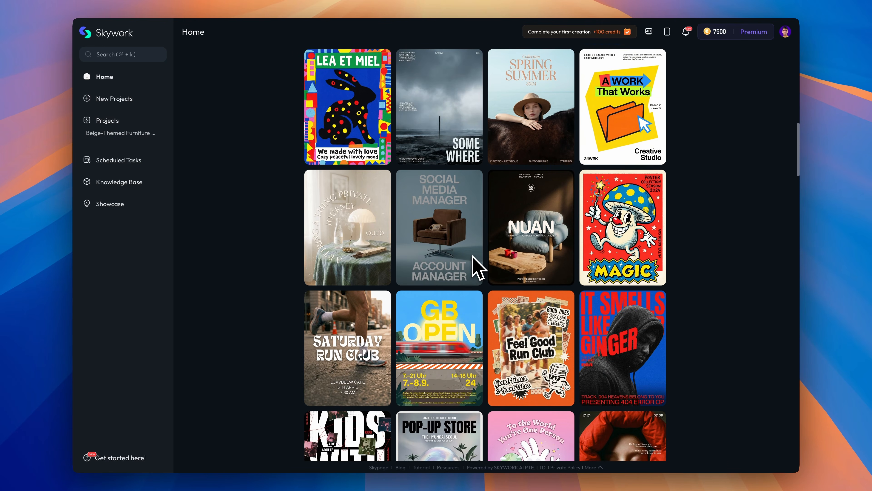
scroll(483, 271, down, 10)
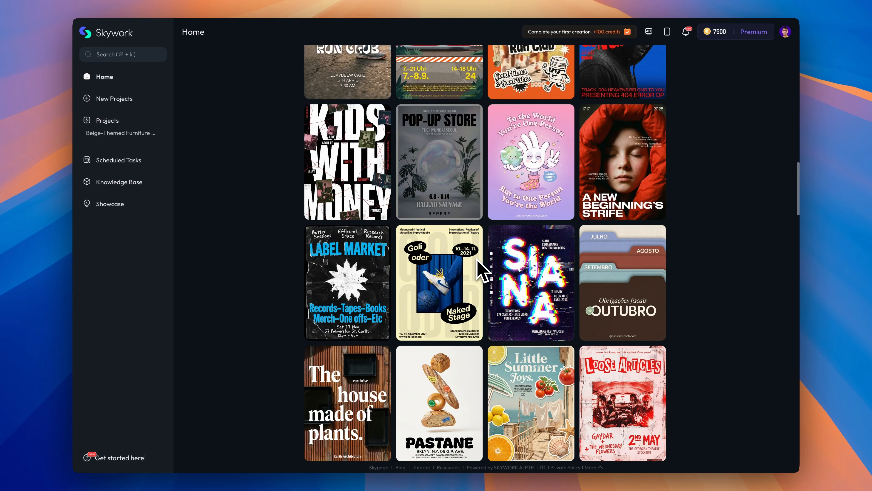
scroll(479, 267, down, 10)
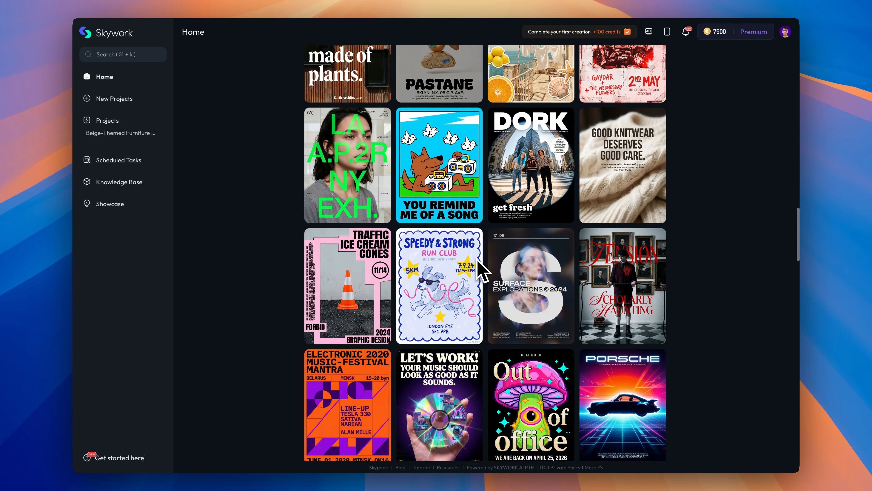
scroll(477, 268, down, 8)
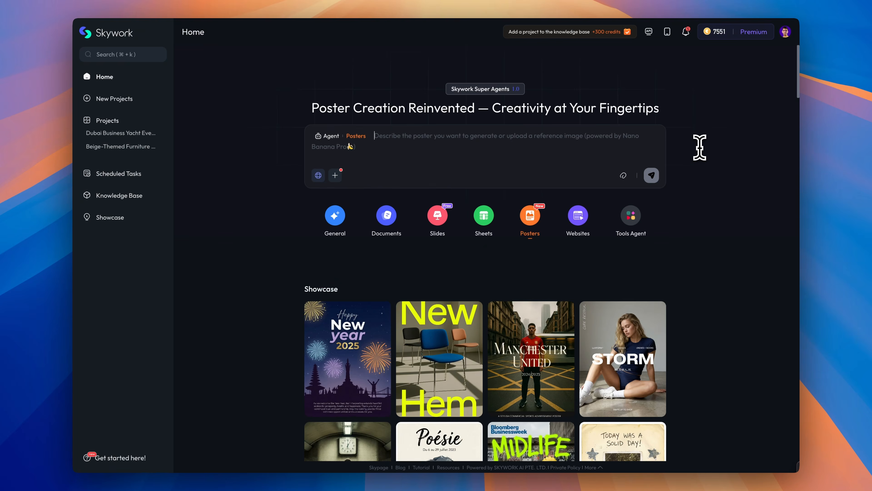
- Generate a cinematic high-contrast poster for a Business Yacht Event - Dubai, Jan 10, 2026, with bold titles, luxury yachts at sunset, dramatic lighting and an exclusive, high-end atmosphere
text(Ci)
text(nematic high-contrast poster for a Business Yacht Event - Dubai, Jan 10, 2026 f)
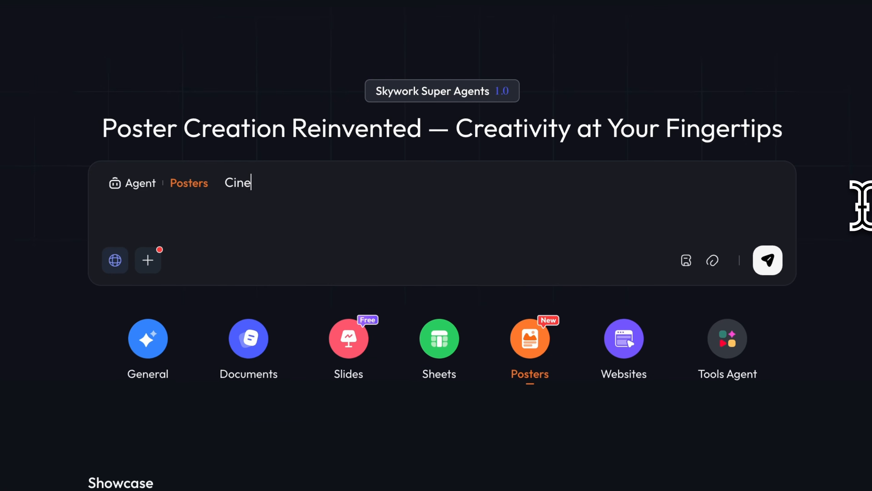
text(eaturing bold titles, luxury yachts at sunset, dramatic lighting, and an exclusive, high)
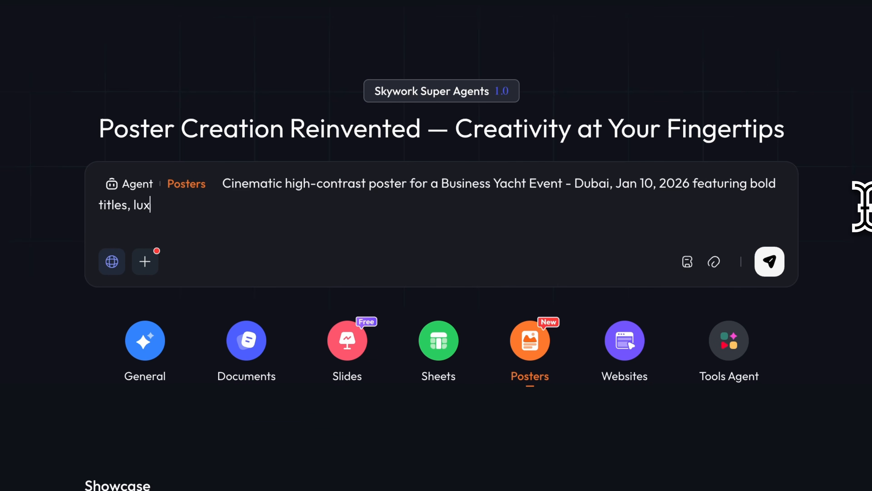
text(-end atmosphere.)
key(Return)
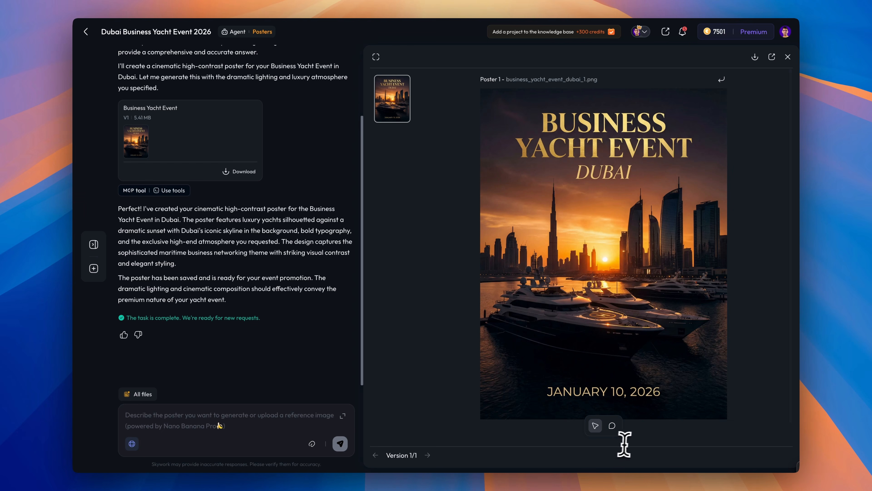
- Turn on commenting for the yacht poster and request "Make the title much longer."
click(614, 428)
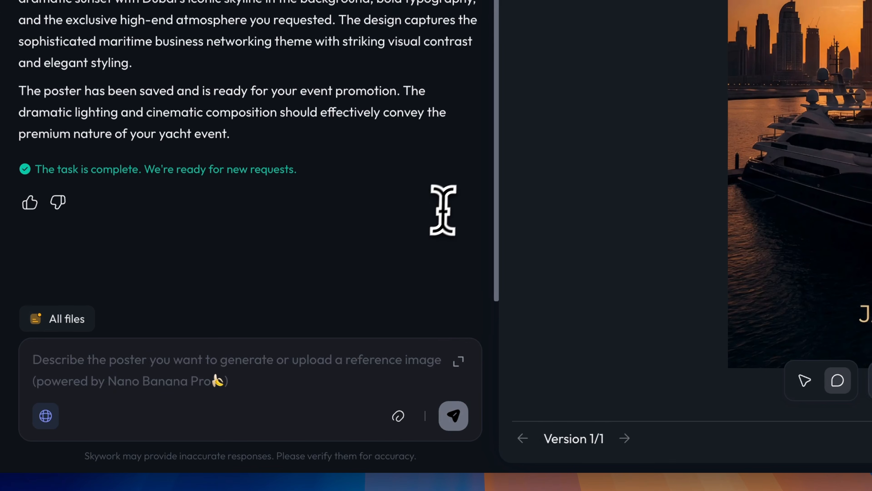
text(Make the title much longer.)
key(Return)
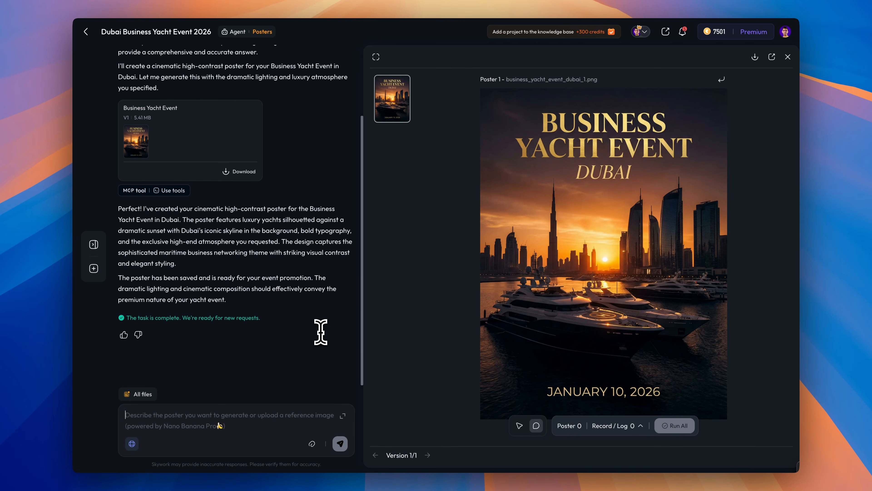
- Add a comment on the poster's Dubai text asking for the word "Dubai" to be made a bit larger
scroll(657, 138, down, 1)
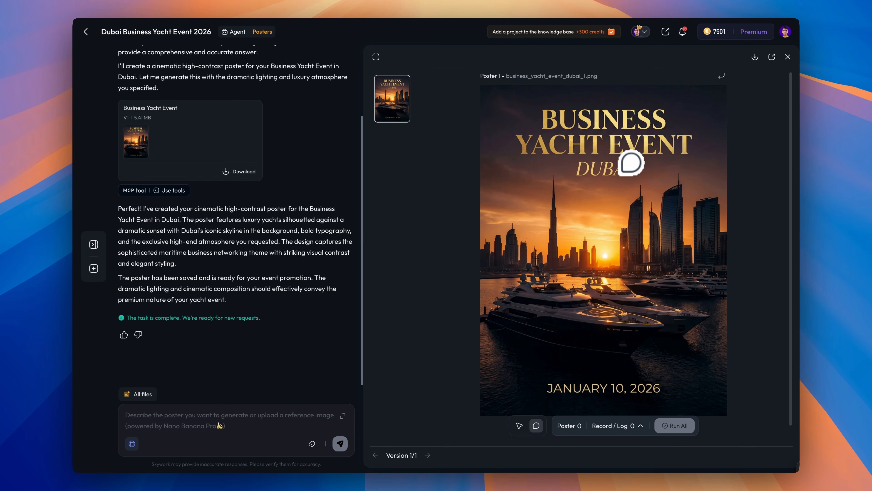
click(622, 165)
text(Make the word "Dubai" a bit lar)
click(716, 325)
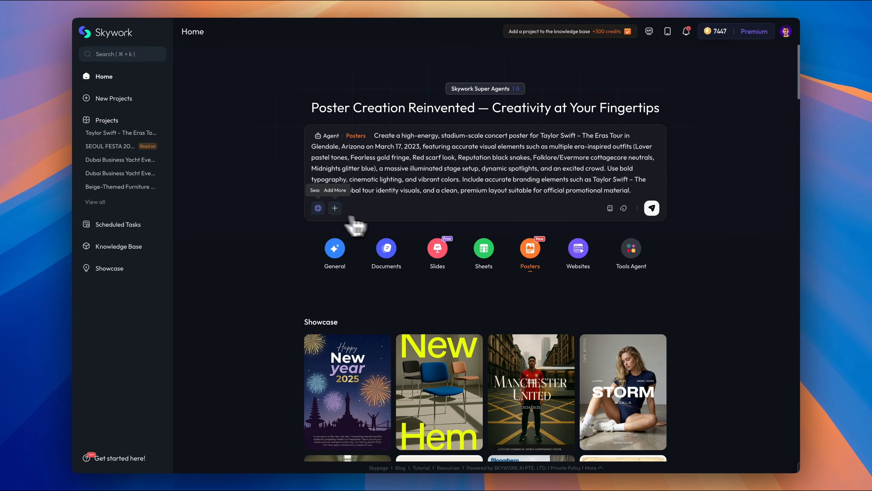
- Generate the Taylor Swift – The Eras Tour concert poster from the prepared prompt and look over the result
click(652, 208)
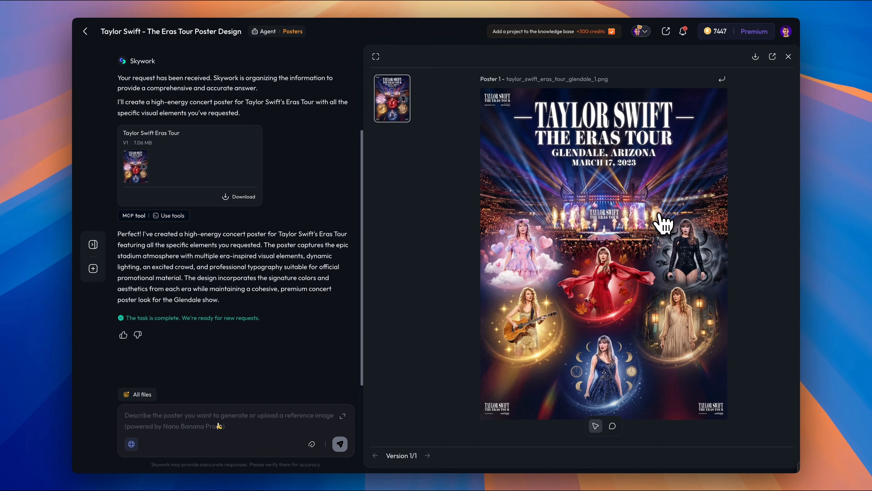
scroll(315, 263, up, 2)
scroll(206, 330, down, 2)
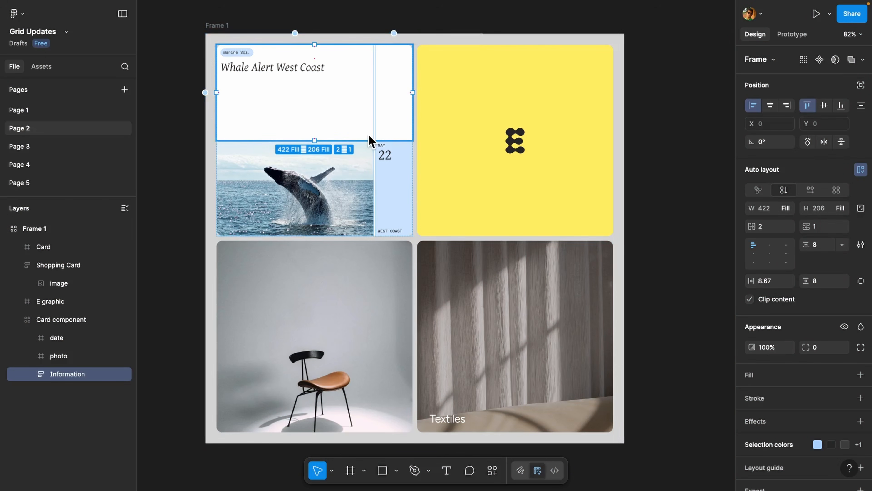
- Open Frame 1's grid settings and look over the sizing options for its first column
click(216, 26)
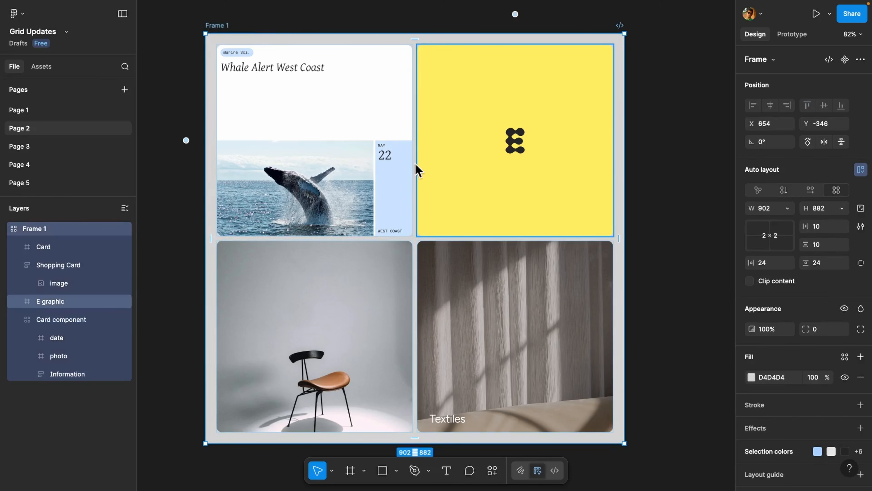
click(315, 14)
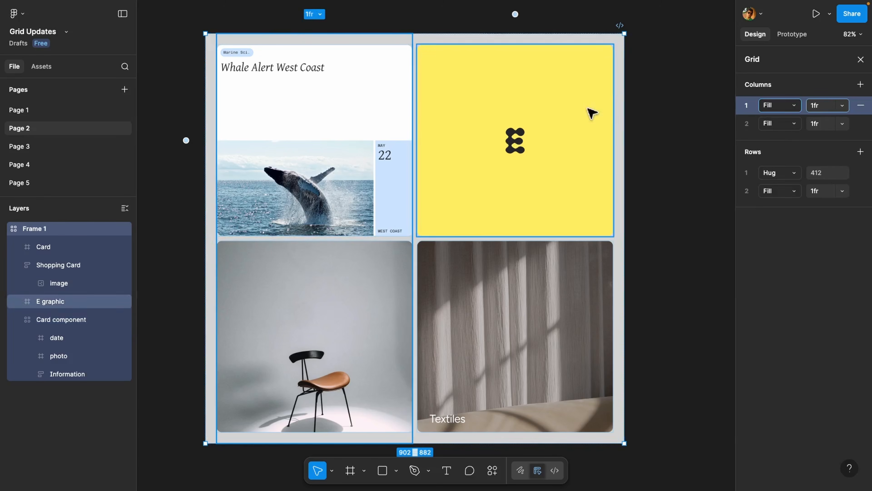
click(786, 104)
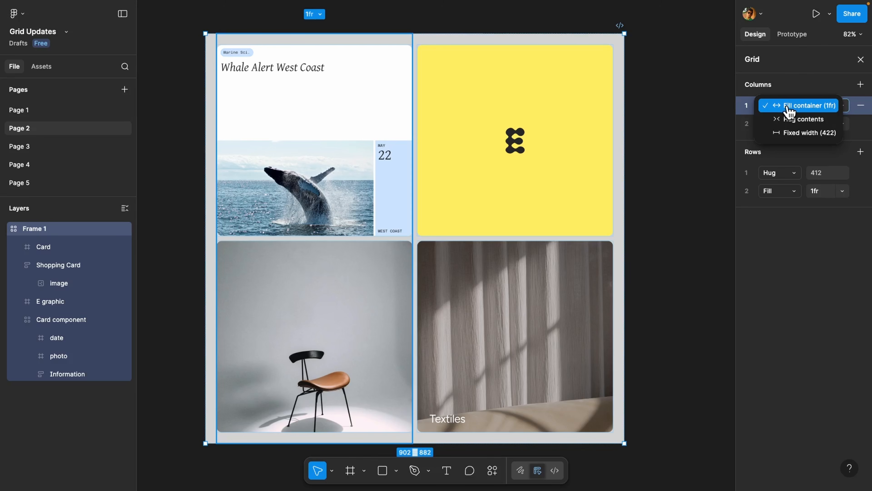
click(788, 106)
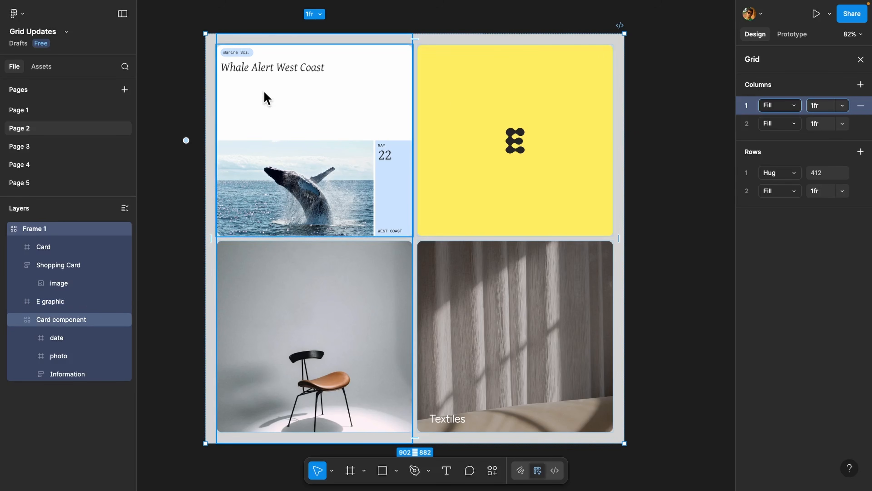
key(Escape)
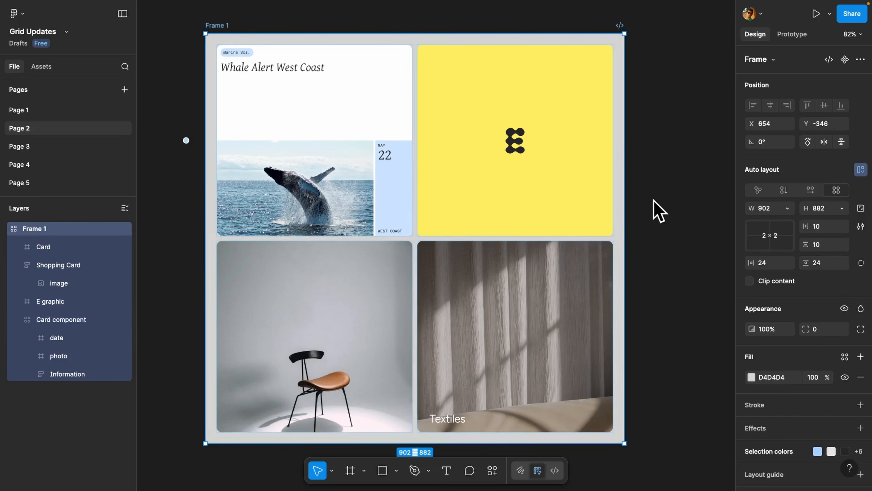
- Expand Frame 1's grid to 3 × 2 and move the yellow E graphic card into the first row's third column
click(766, 235)
click(766, 233)
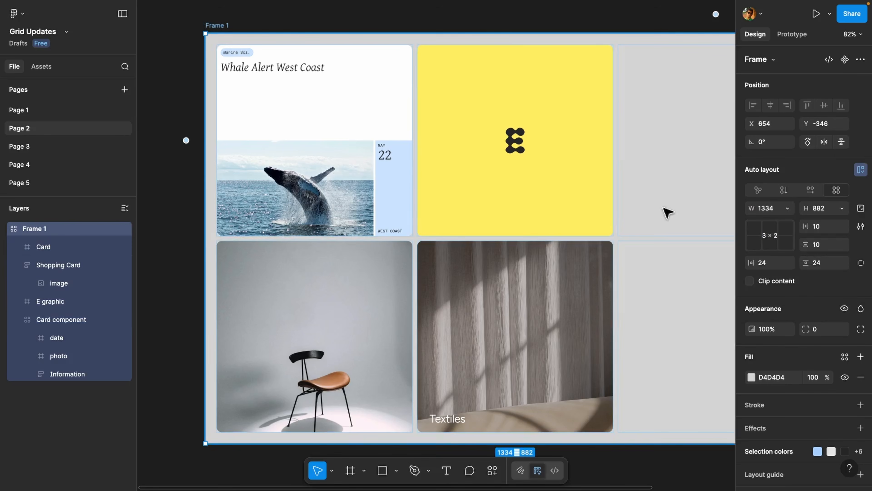
scroll(668, 212, right, 3)
click(382, 173)
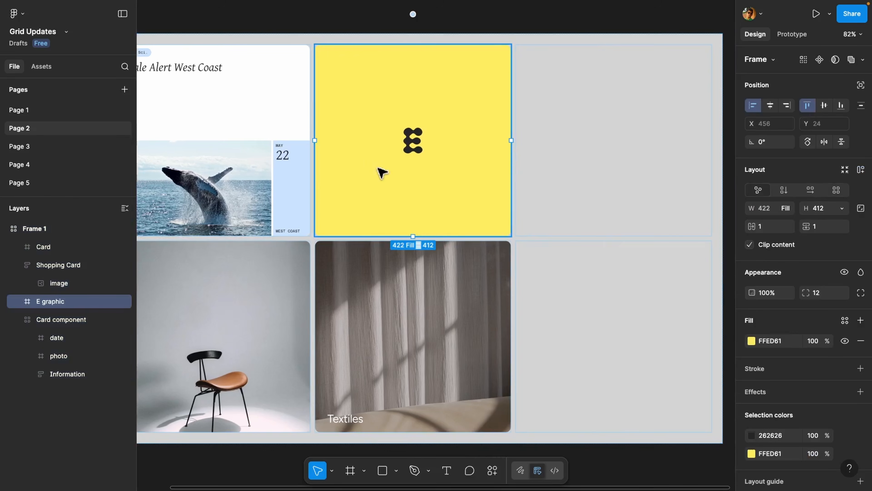
drag(362, 179, 550, 182)
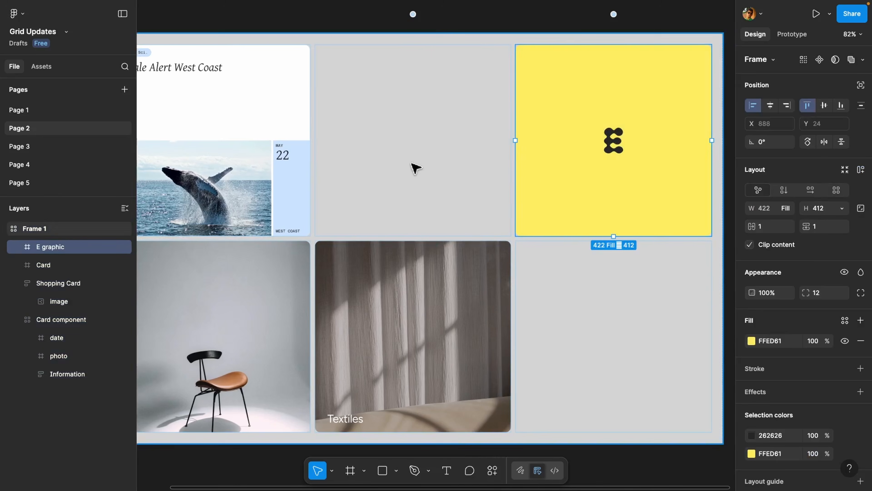
- Stretch the whale card so it spans the first two columns of the grid
scroll(388, 155, left, 3)
click(362, 142)
drag(376, 107, 573, 106)
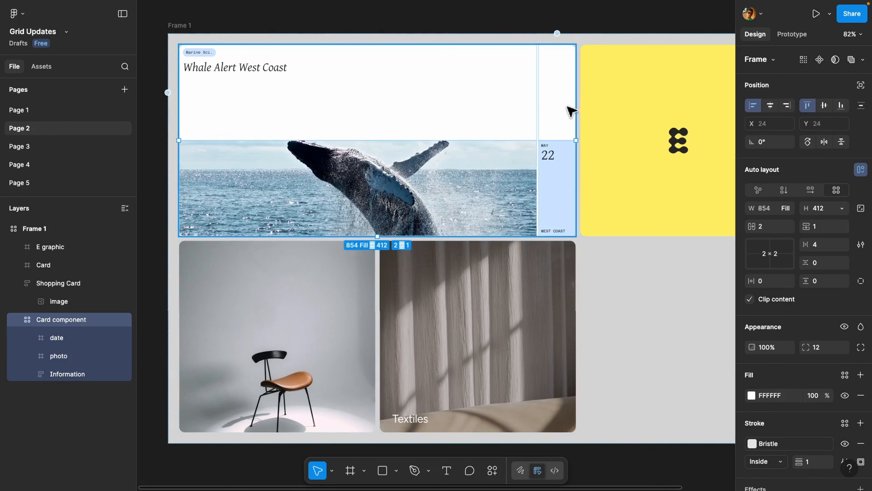
- Undo the whale card's two-column span, the E graphic's move and the added third column
key(ctrl+z)
key(ctrl+z)
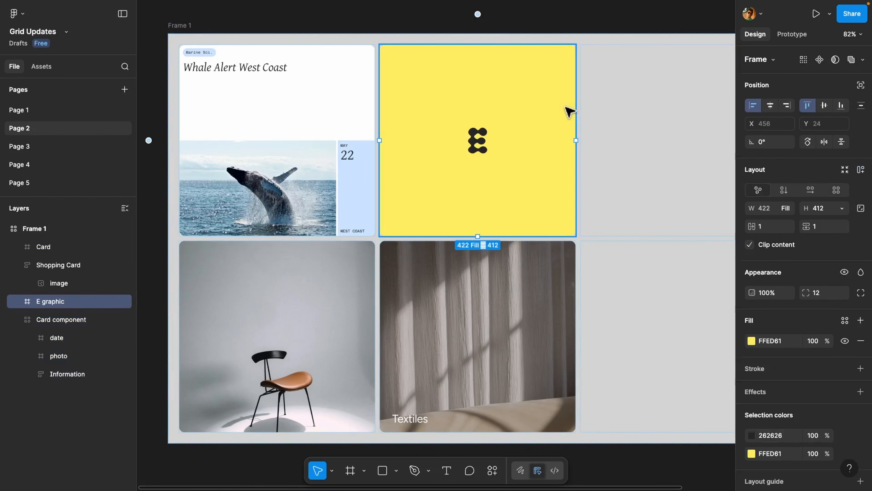
key(ctrl+z)
key(ctrl+z)
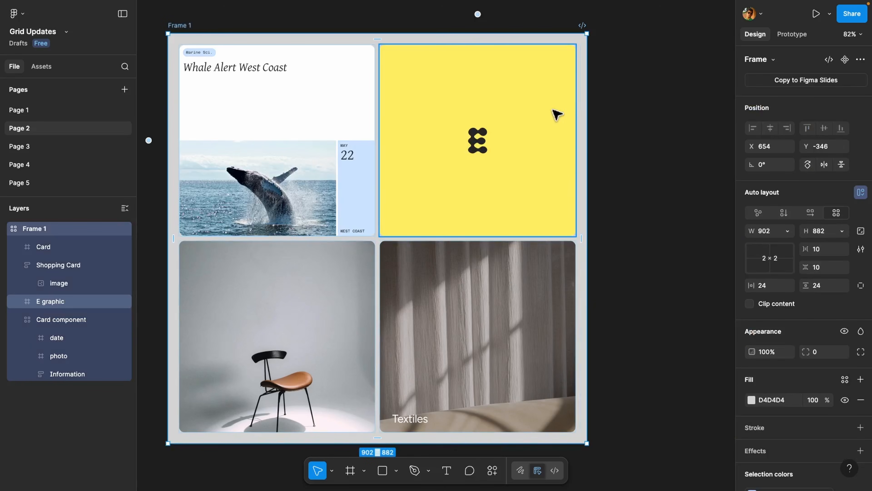
- Inspect the whale card and the column sizing in Frame 1's grid settings
click(241, 101)
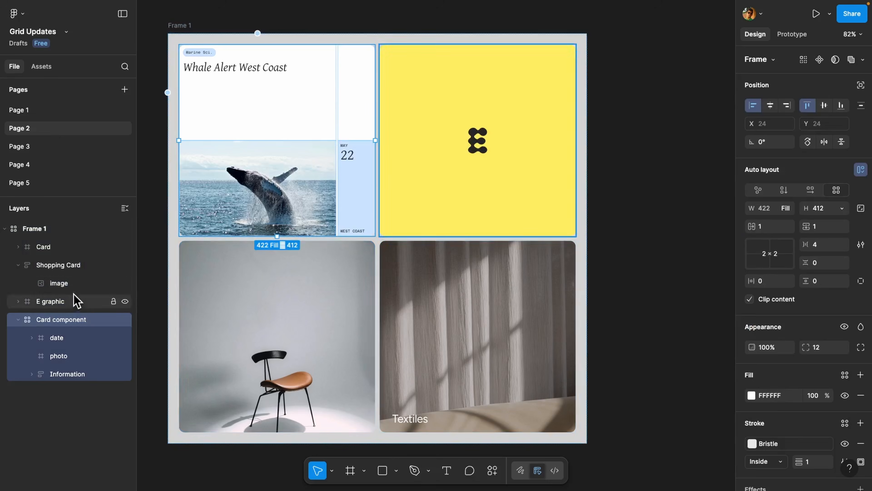
click(70, 229)
click(278, 14)
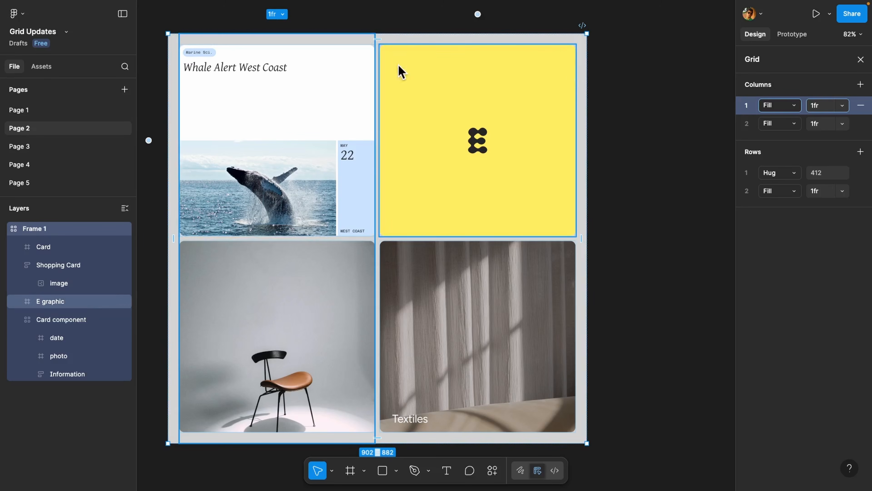
click(303, 70)
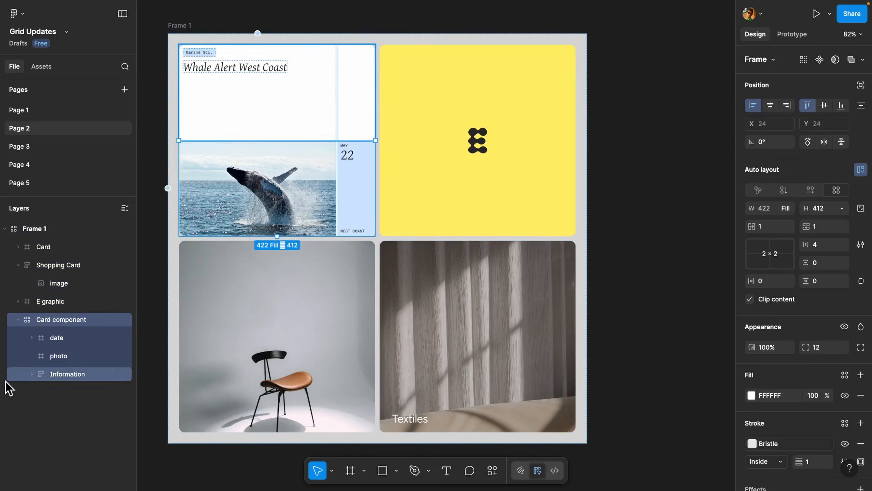
- Set the first column of Frame 1's grid to a fill width of 2fr
click(41, 228)
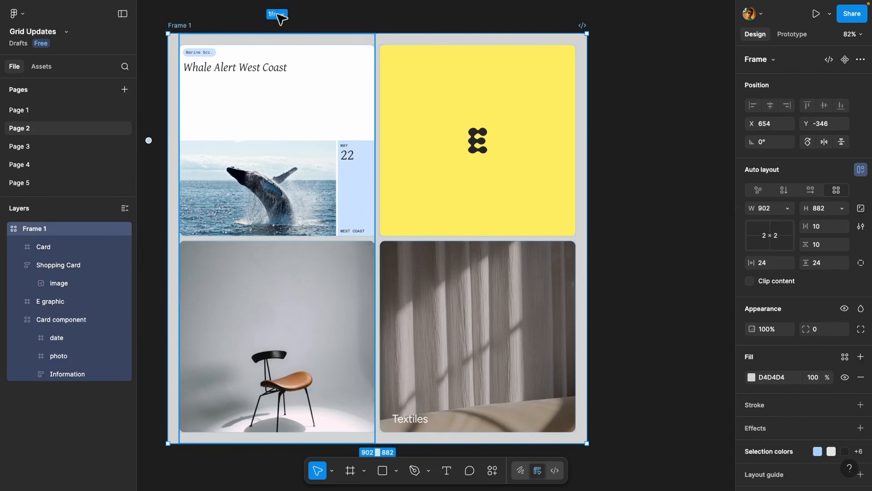
click(278, 15)
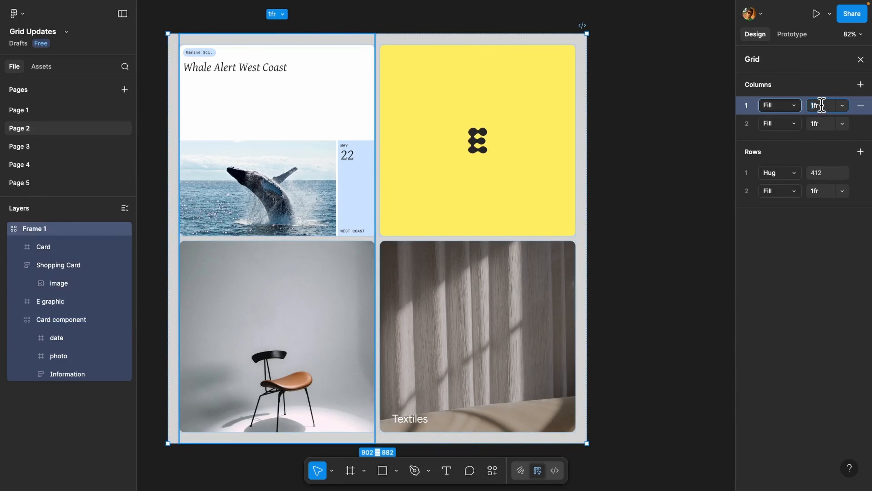
text(2)
key(Return)
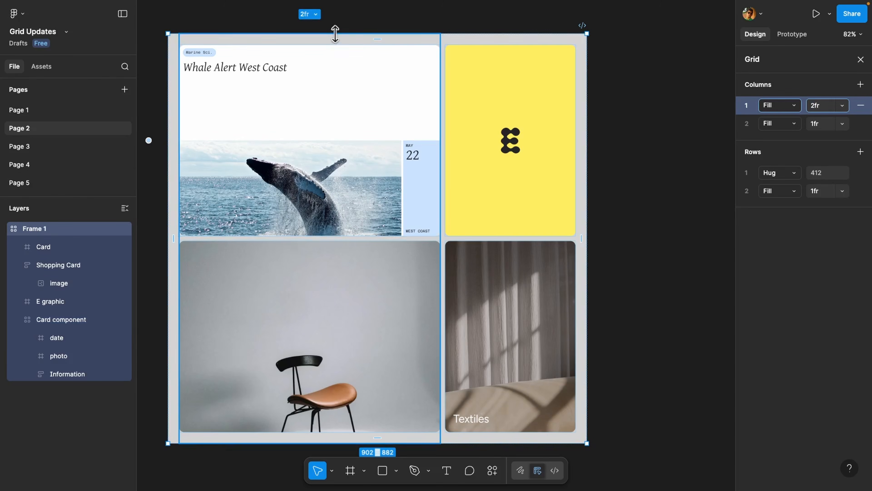
click(179, 21)
click(174, 32)
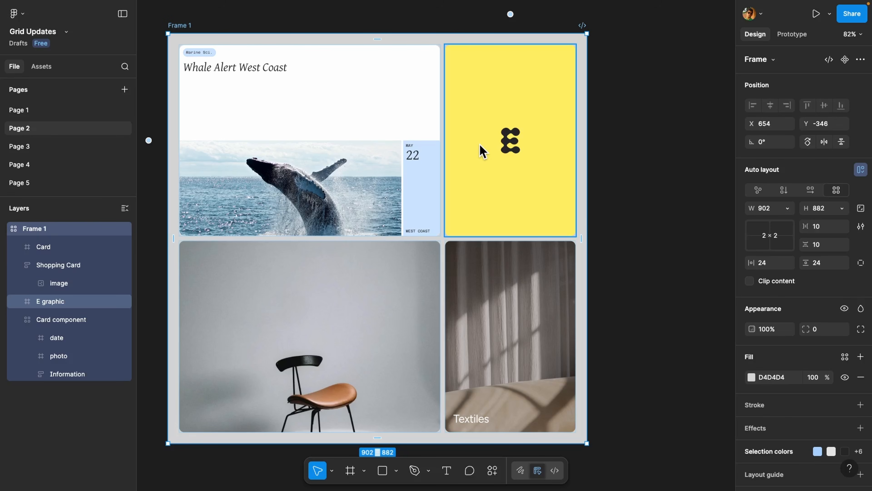
- Go to Page 5 and draw a new frame of about 738 × 495 beside the six coloured bars
click(20, 182)
click(261, 105)
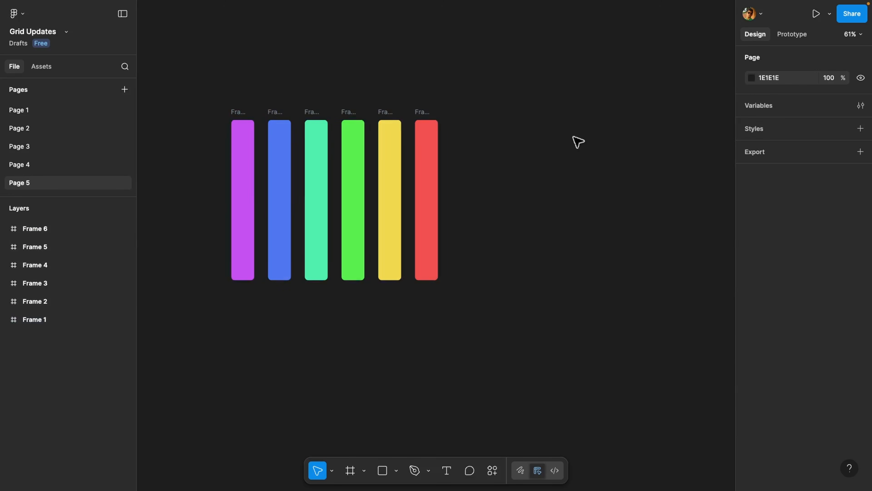
scroll(577, 141, down, 2)
scroll(577, 141, right, 1)
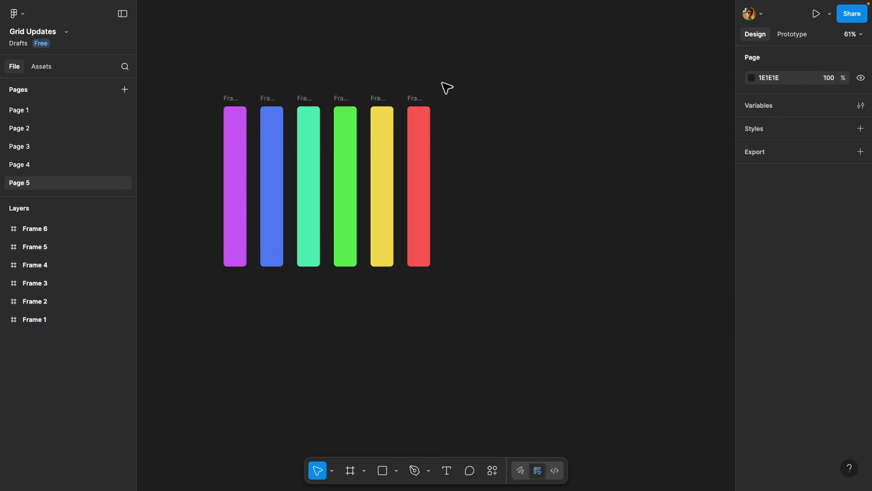
key(f)
drag(459, 94, 680, 266)
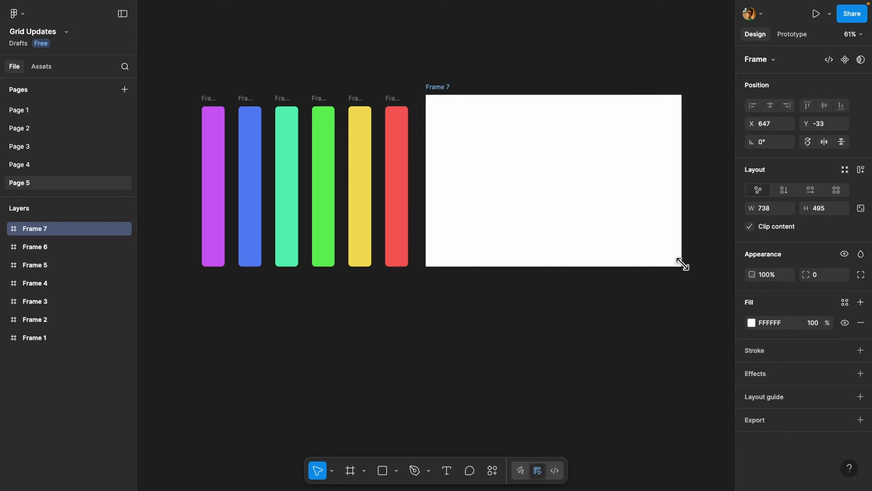
- Turn the new frame into a grid auto layout with 6 columns and 1 row
click(836, 190)
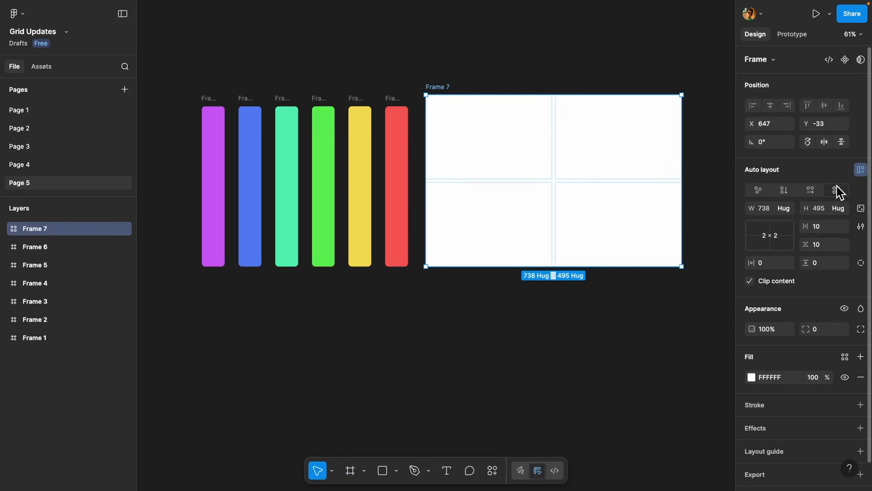
click(770, 237)
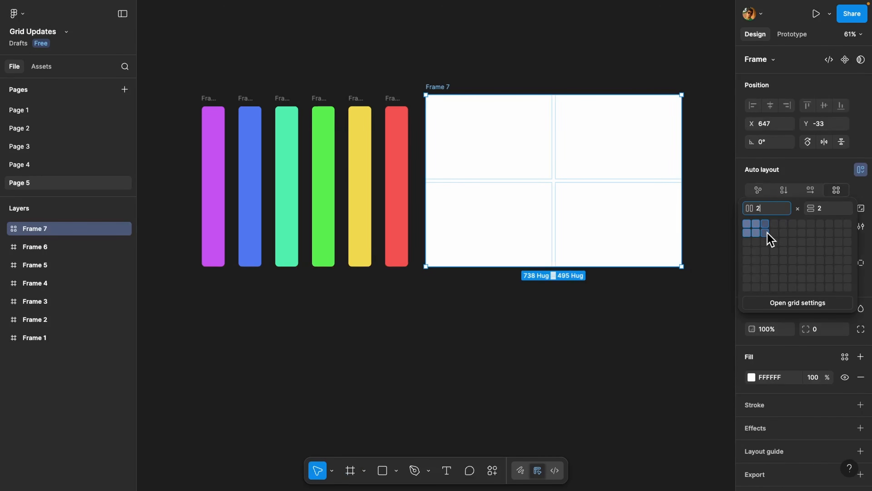
click(793, 225)
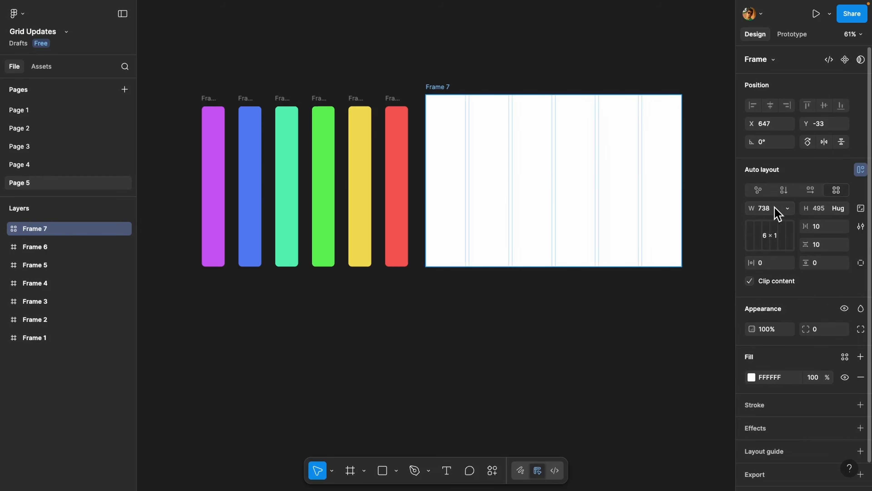
- Move all six coloured bars into the 6 × 1 grid frame, one per column
drag(179, 73, 425, 328)
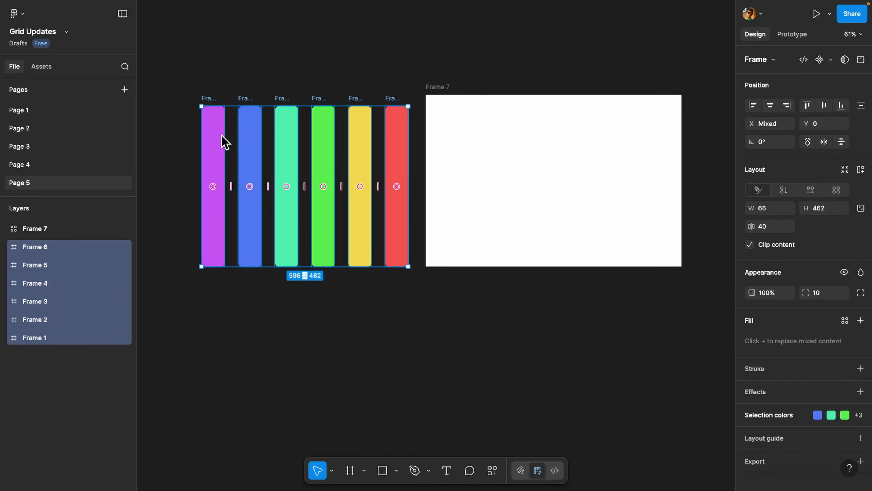
drag(224, 140, 452, 131)
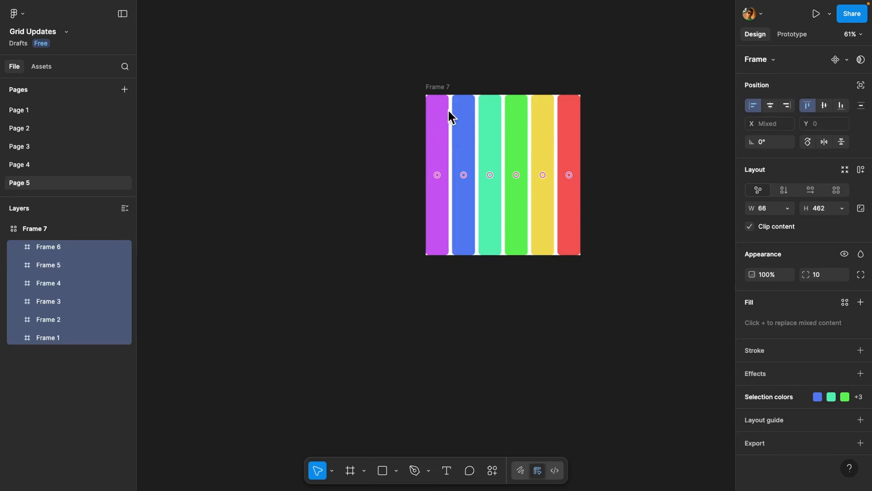
click(444, 86)
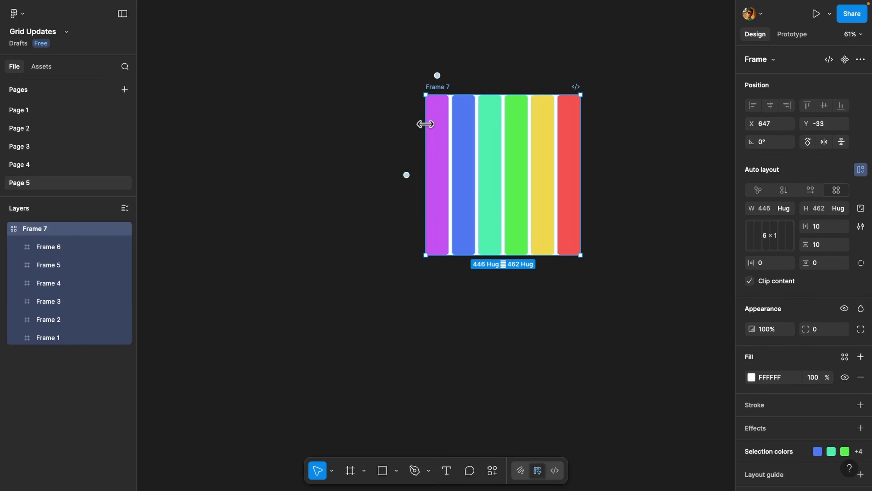
- Set the width of all six coloured bars inside Frame 7 to Fill container
scroll(485, 140, up, 6)
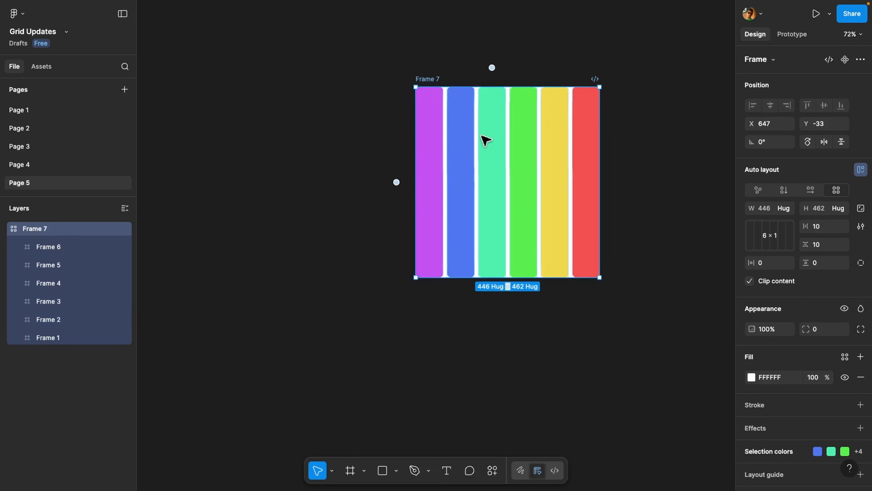
scroll(481, 136, right, 1)
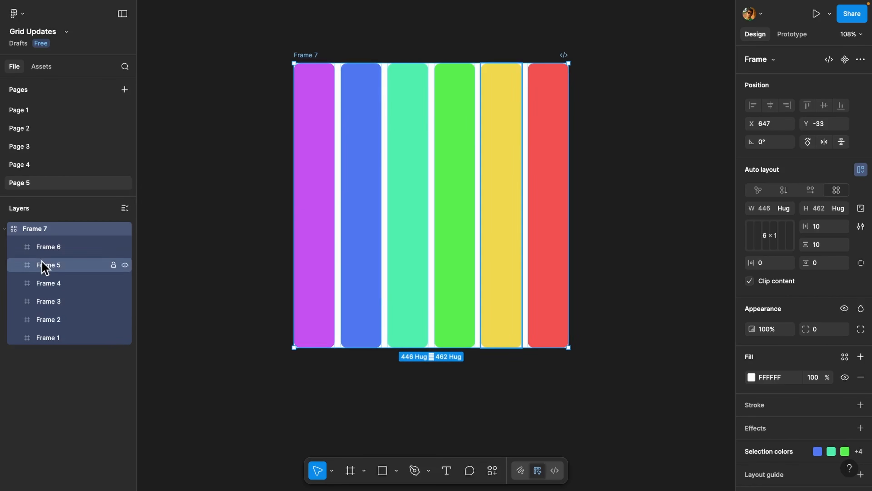
click(57, 247)
shift+click(56, 339)
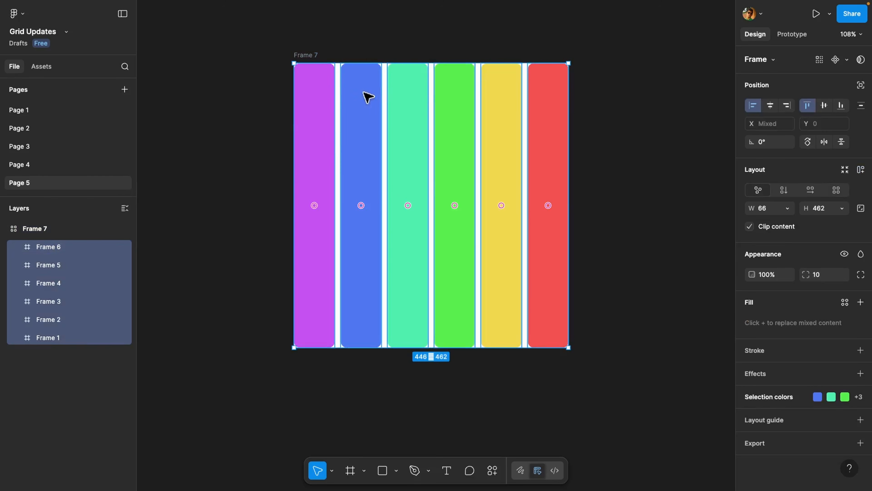
click(787, 208)
click(775, 223)
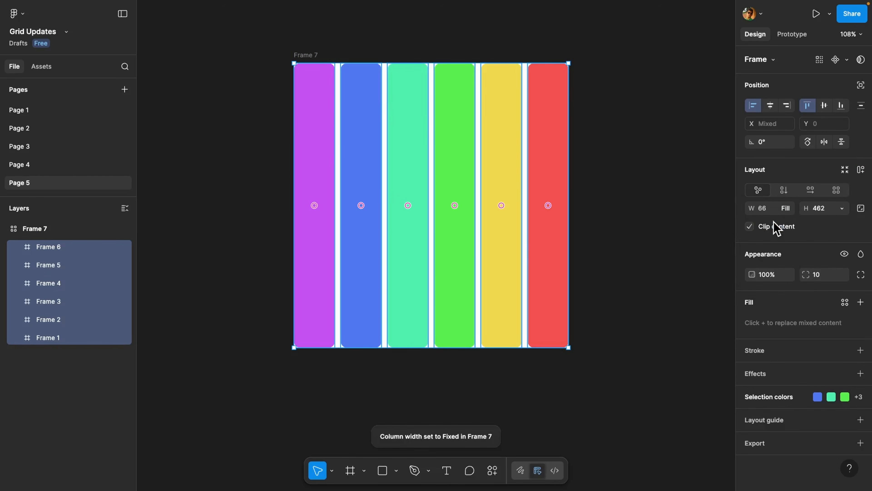
- Set all six columns of Frame 7's grid to Fill container (1fr)
click(320, 52)
mouse_move(569, 272)
mouse_down()
mouse_move(697, 266)
mouse_move(569, 265)
mouse_up()
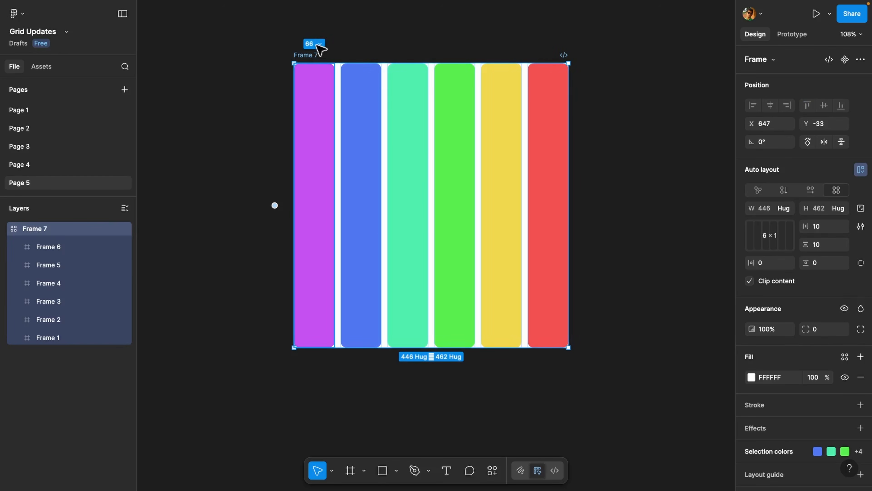
click(314, 44)
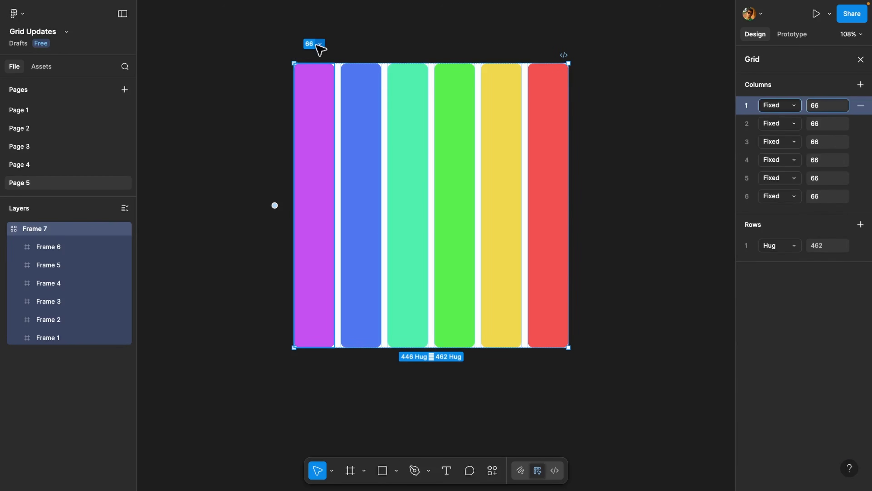
click(766, 196)
click(751, 204)
shift+click(752, 108)
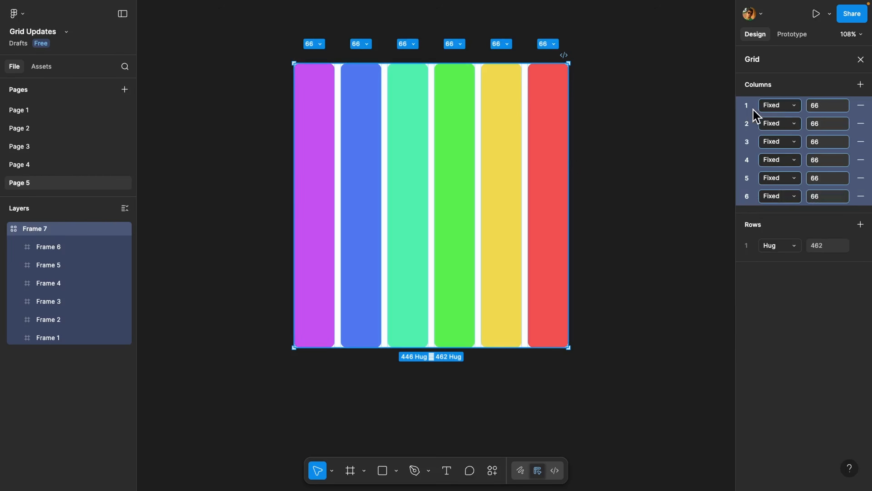
click(779, 106)
click(798, 86)
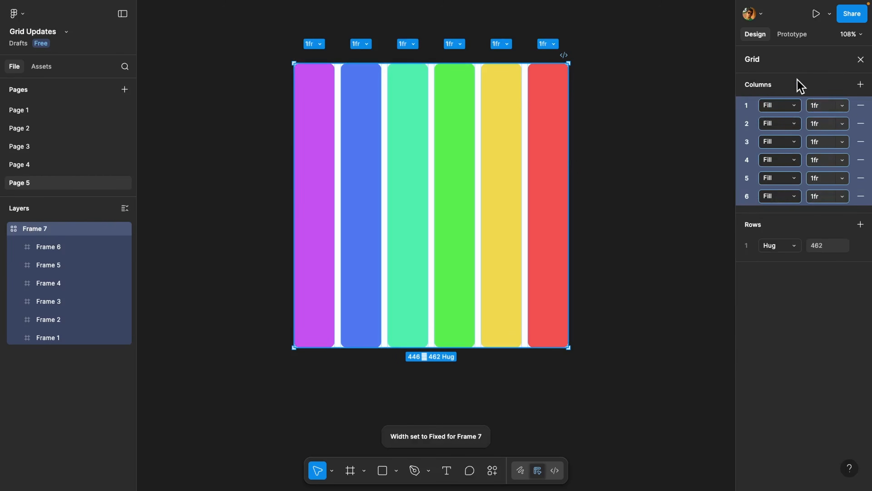
- Close the grid settings and widen Frame 7 to about 634 from its outer edge beside the red bar
click(277, 30)
click(338, 72)
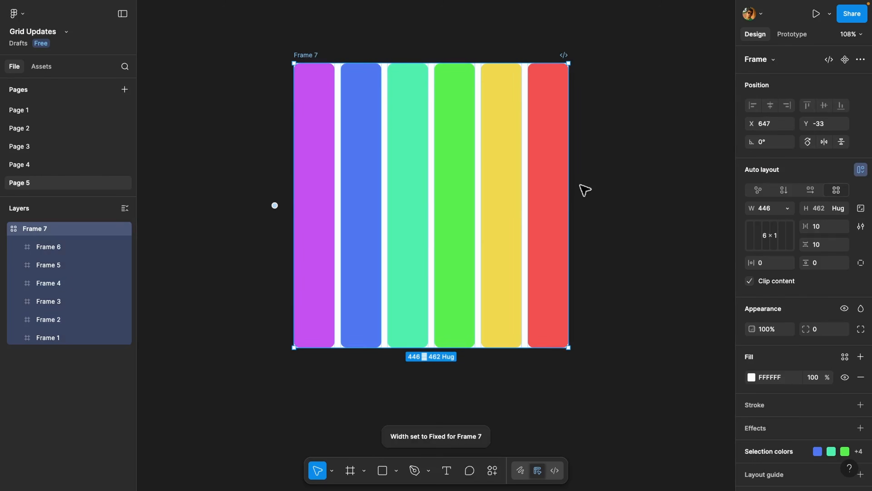
drag(570, 185, 684, 185)
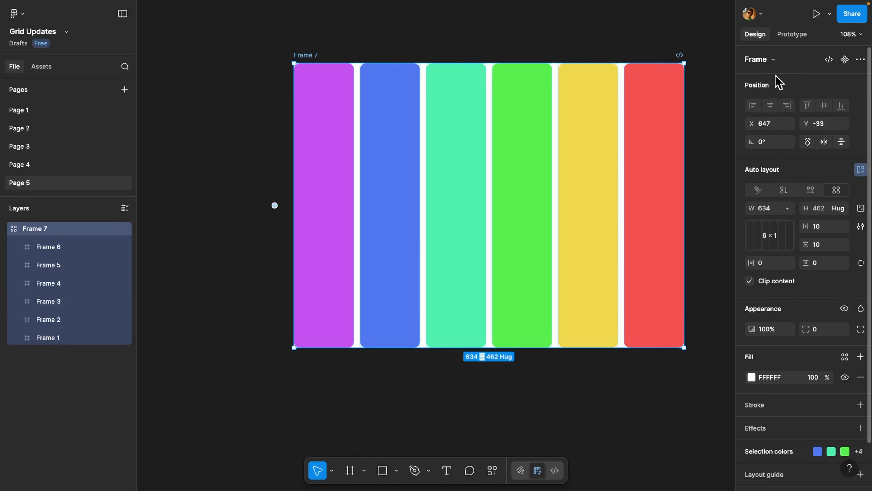
- Compare the widths of the purple, blue and teal bars inside Frame 7
click(325, 77)
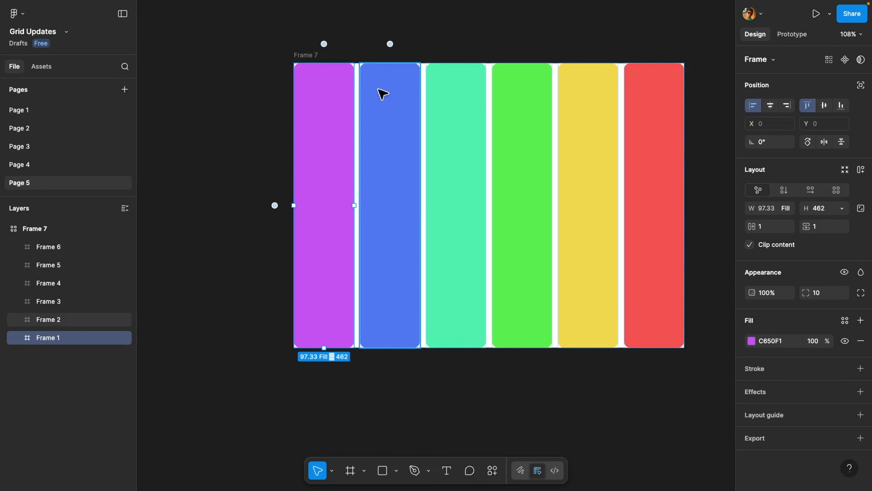
click(392, 92)
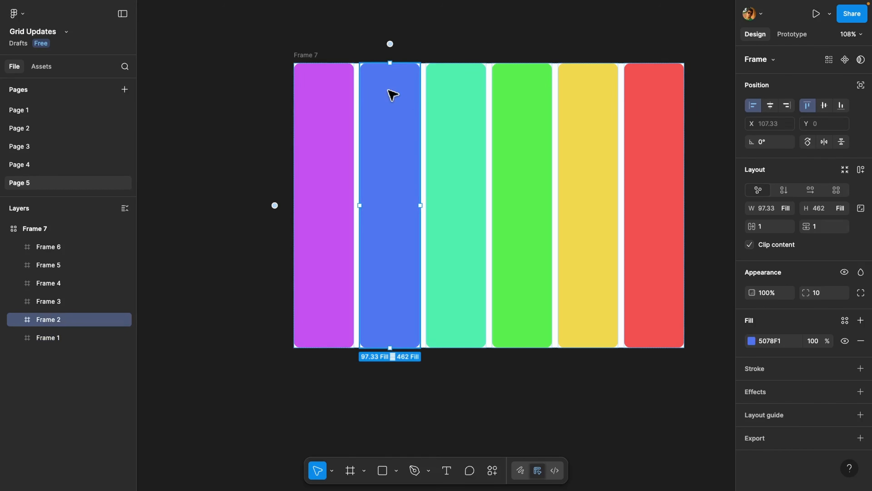
click(470, 87)
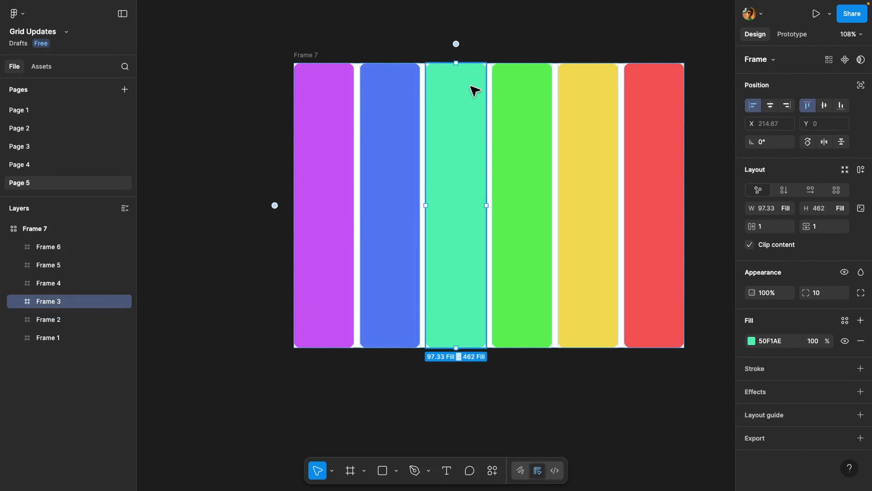
click(318, 28)
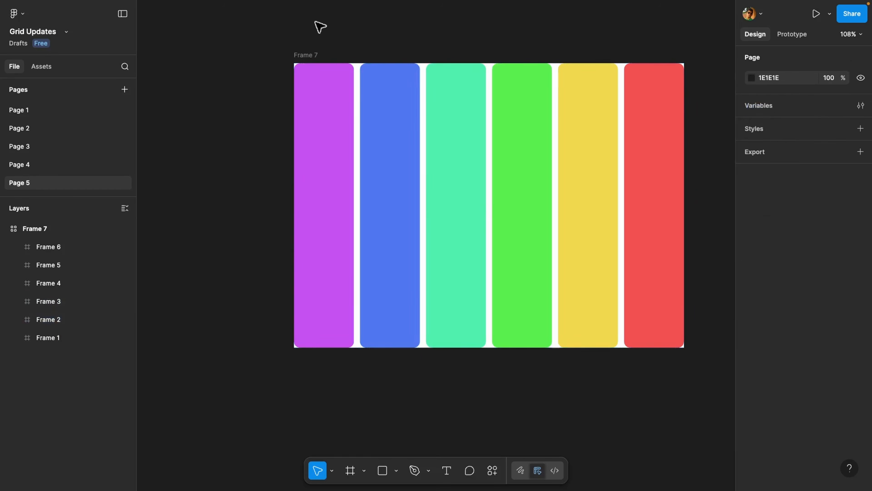
- Set Frame 7's grid column 1 to 5fr and column 2 to 4fr
click(311, 56)
click(328, 45)
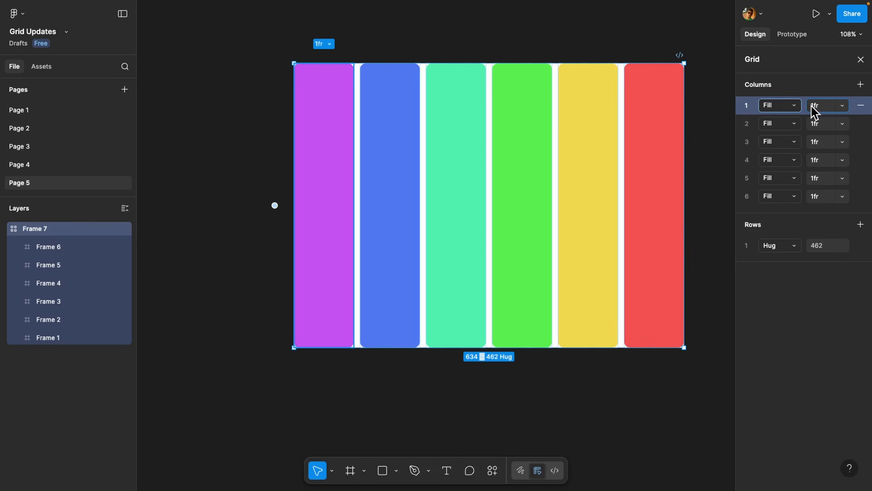
drag(815, 106, 807, 106)
text(5)
key(Return)
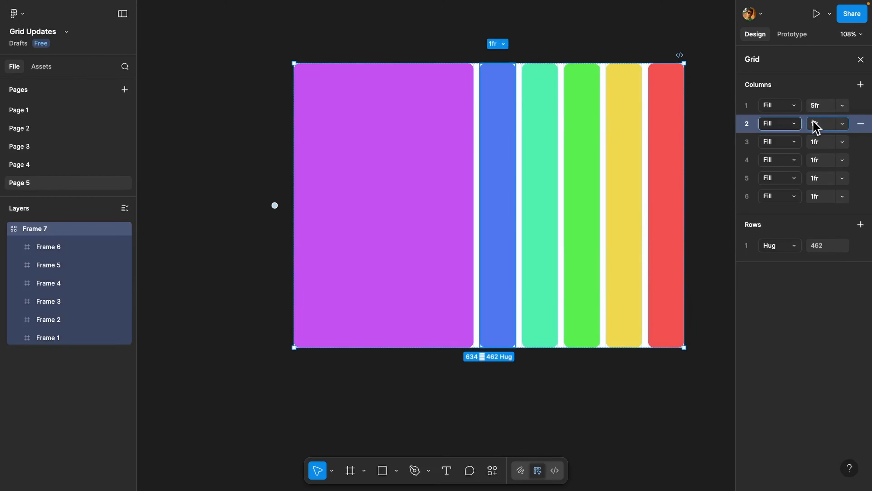
text(4)
key(Return)
- Set column 3 of Frame 7's grid to 3fr and column 4 to 2fr
click(812, 140)
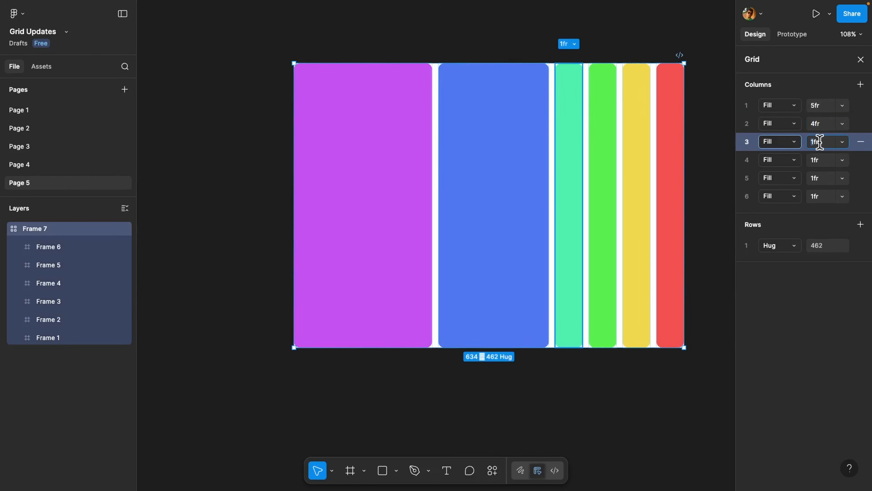
click(811, 140)
text(3)
key(Tab)
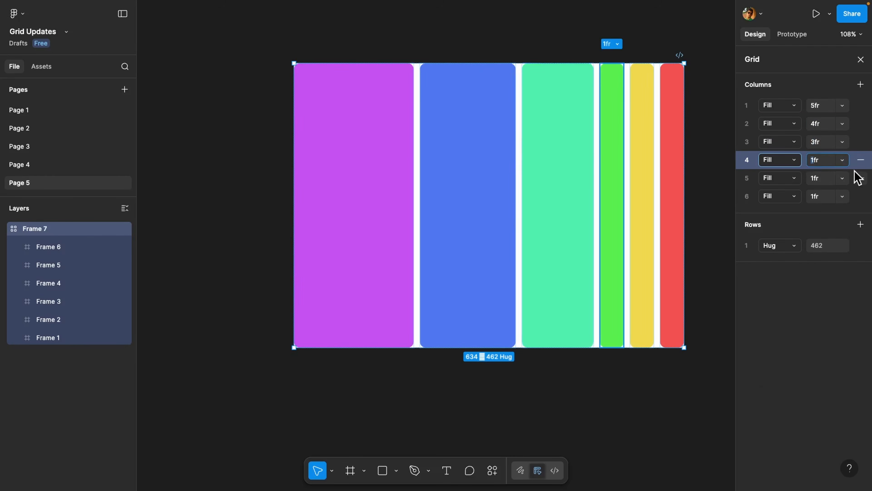
text(2)
key(Return)
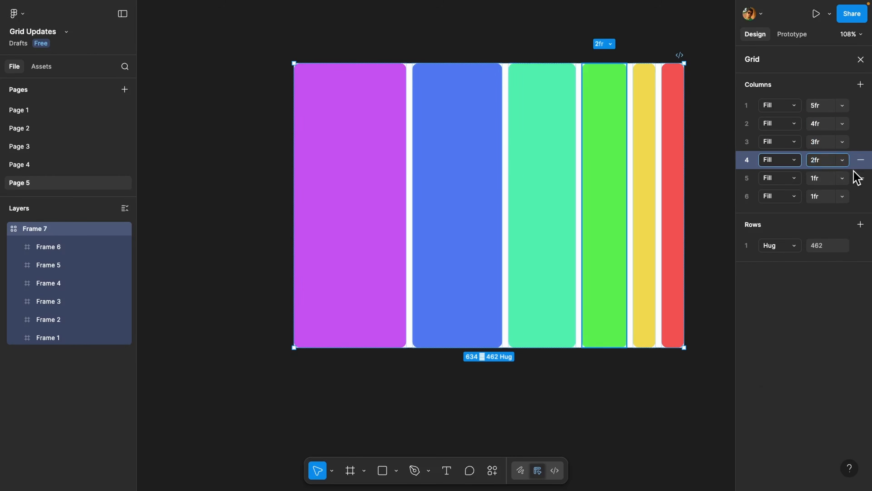
- Set column 6, holding the red bar, to 0.5fr and close the grid settings
click(814, 178)
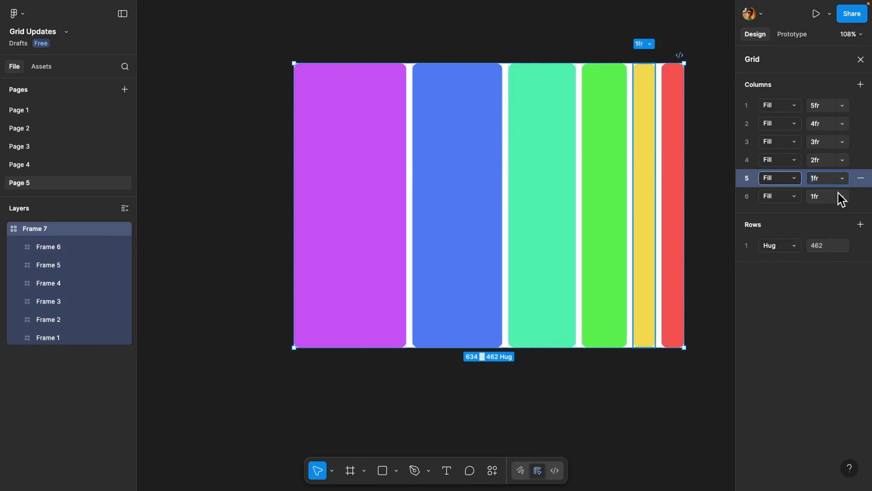
click(843, 198)
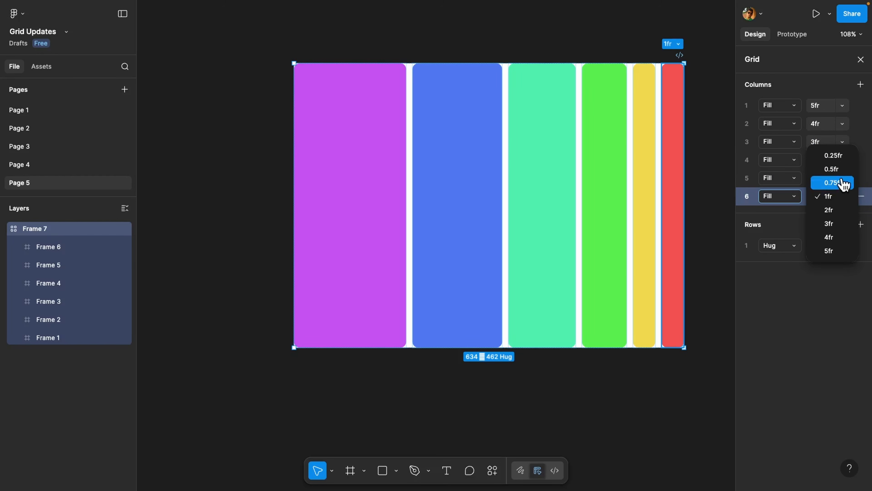
click(841, 169)
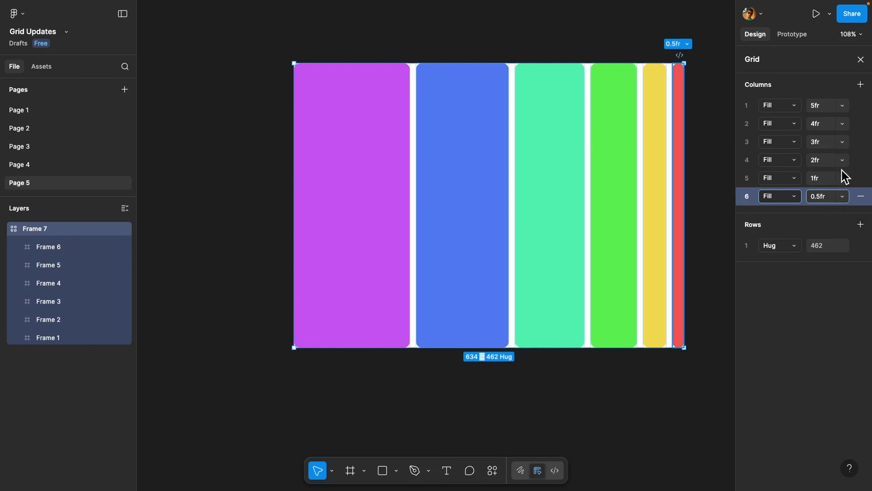
click(699, 73)
- Narrow Frame 7 to a width of about 557 by moving its edge beside the red bar
click(299, 55)
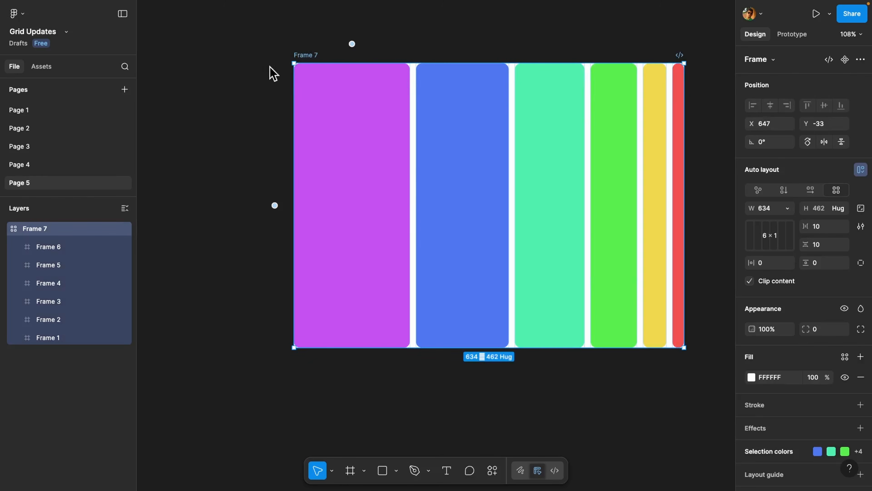
scroll(285, 39, right, 3)
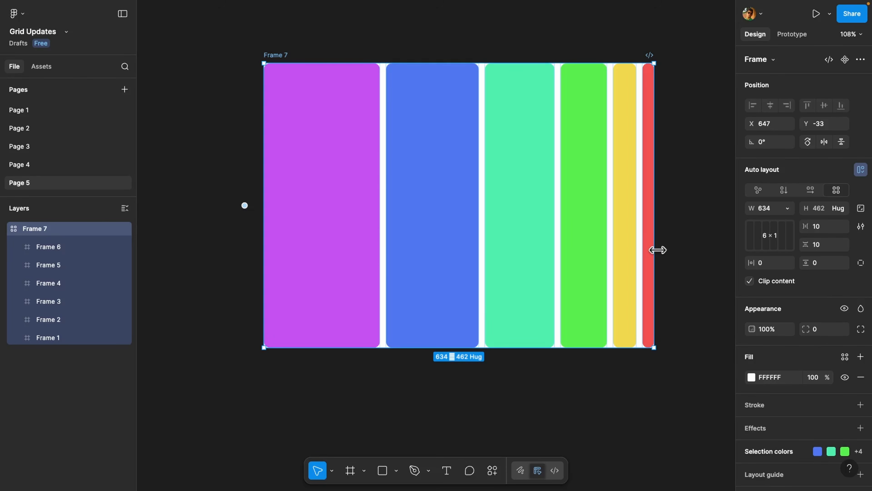
drag(657, 250, 618, 252)
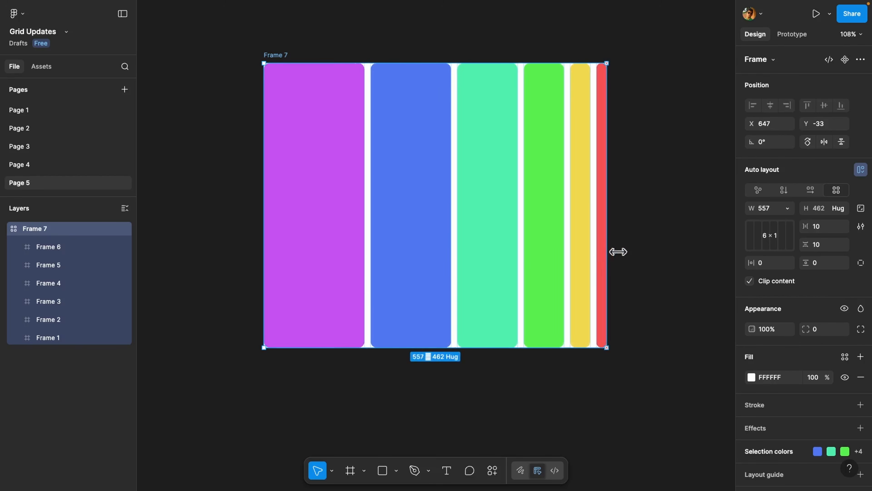